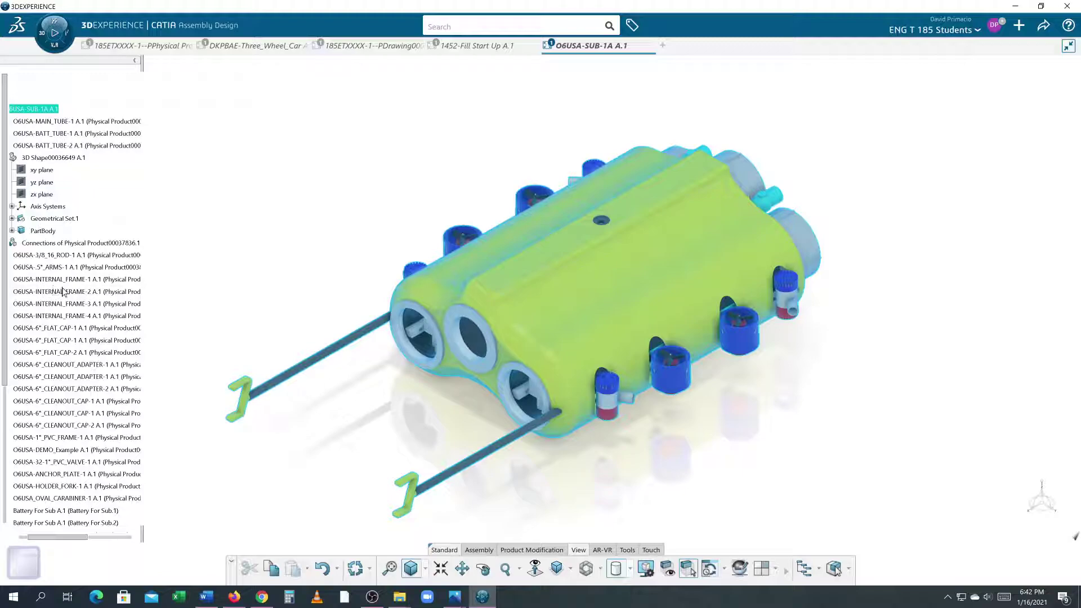
- Hide the specification tree and show it again
{"action": "key", "text": "F3"}
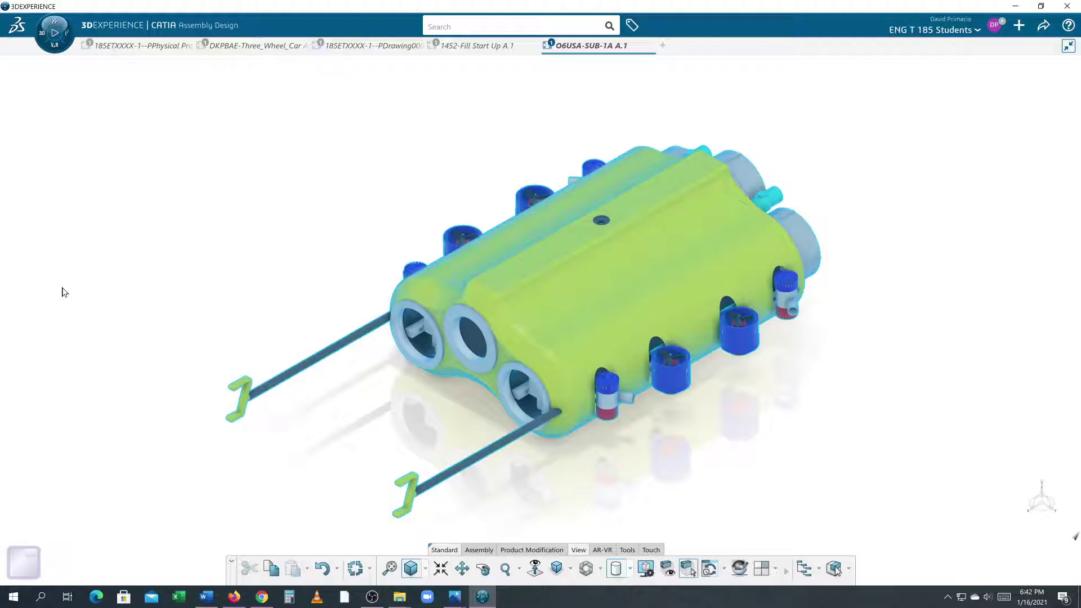
{"action": "key", "text": "F3"}
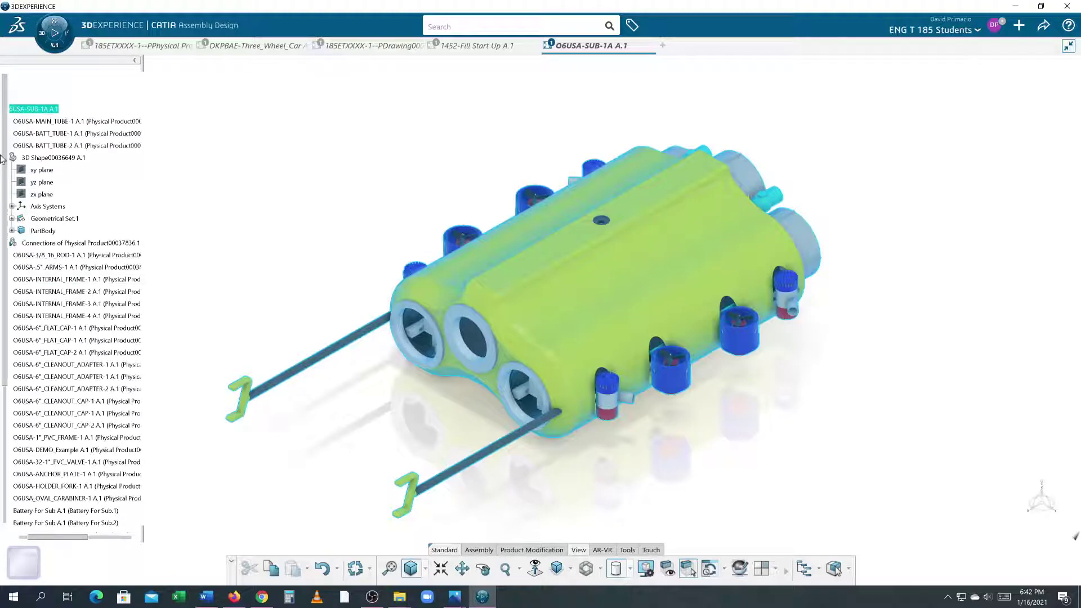
- Look through the components listed in the O6USA-SUB-1A specification tree, from the root product down to Engineering Connections
{"action": "scroll", "coordinate": [6, 158], "scroll_direction": "down", "scroll_amount": 5}
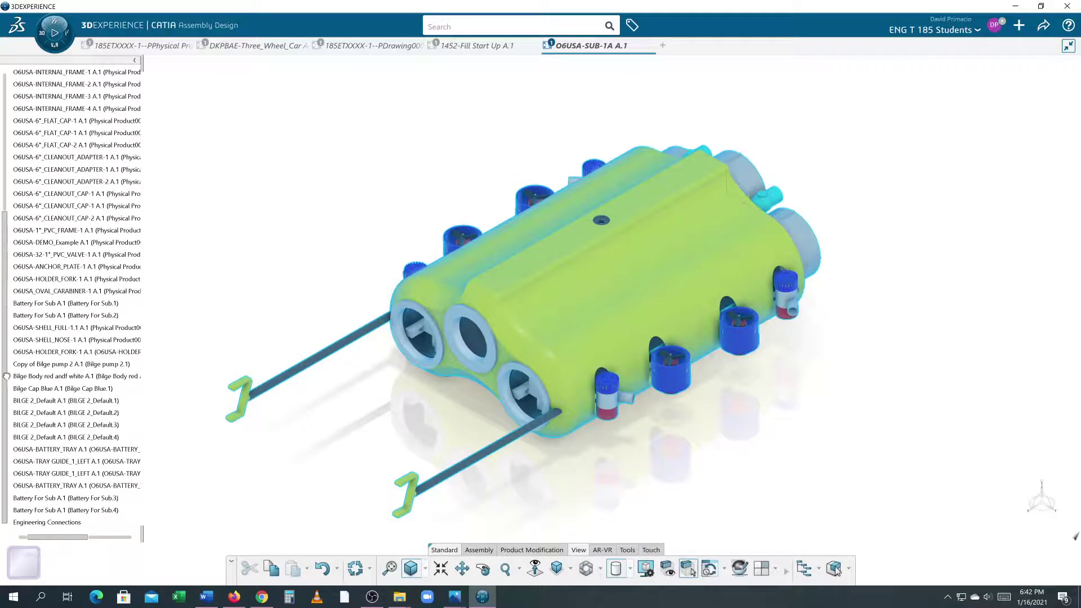
{"action": "scroll", "coordinate": [20, 146], "scroll_direction": "up", "scroll_amount": 5}
{"action": "scroll", "coordinate": [20, 146], "scroll_direction": "down", "scroll_amount": 3}
{"action": "scroll", "coordinate": [20, 168], "scroll_direction": "up", "scroll_amount": 2}
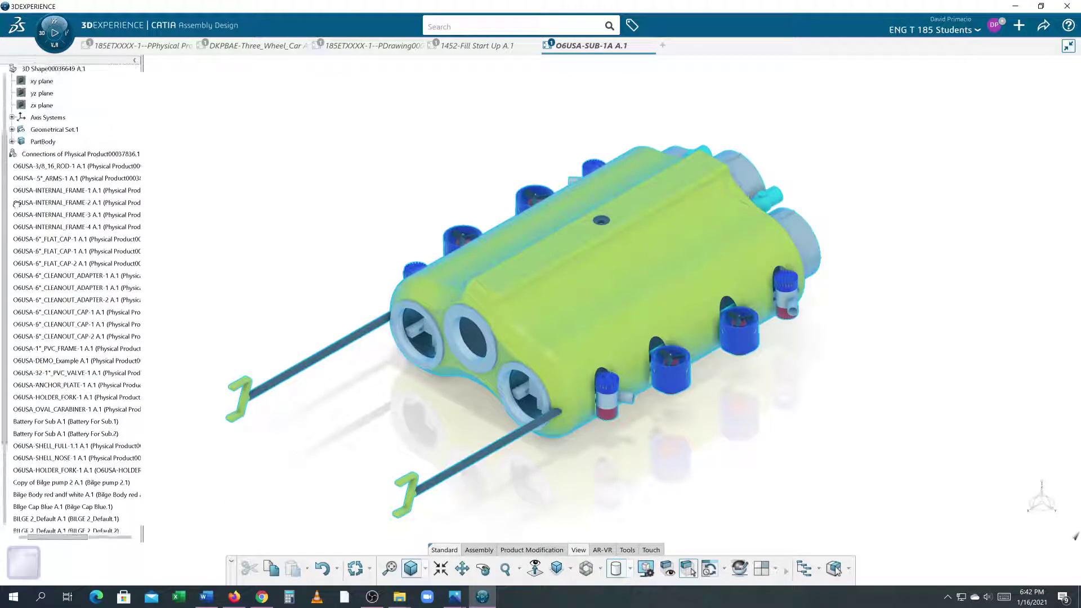
{"action": "scroll", "coordinate": [76, 263], "scroll_direction": "up", "scroll_amount": 5}
{"action": "scroll", "coordinate": [76, 265], "scroll_direction": "down", "scroll_amount": 5}
{"action": "scroll", "coordinate": [75, 264], "scroll_direction": "up", "scroll_amount": 6}
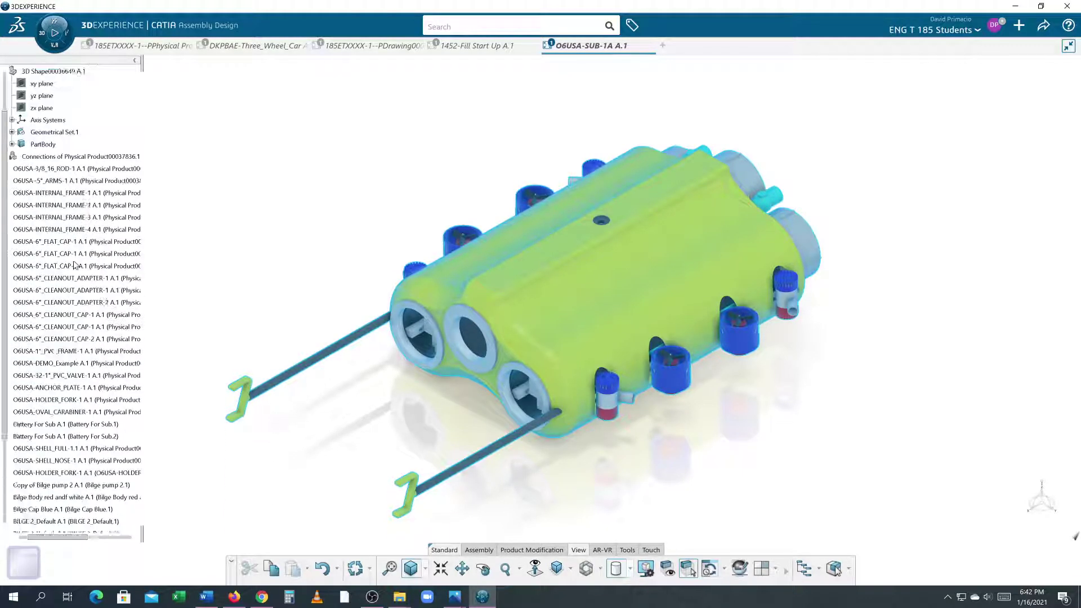
{"action": "scroll", "coordinate": [75, 264], "scroll_direction": "down", "scroll_amount": 3}
{"action": "scroll", "coordinate": [75, 264], "scroll_direction": "up", "scroll_amount": 4}
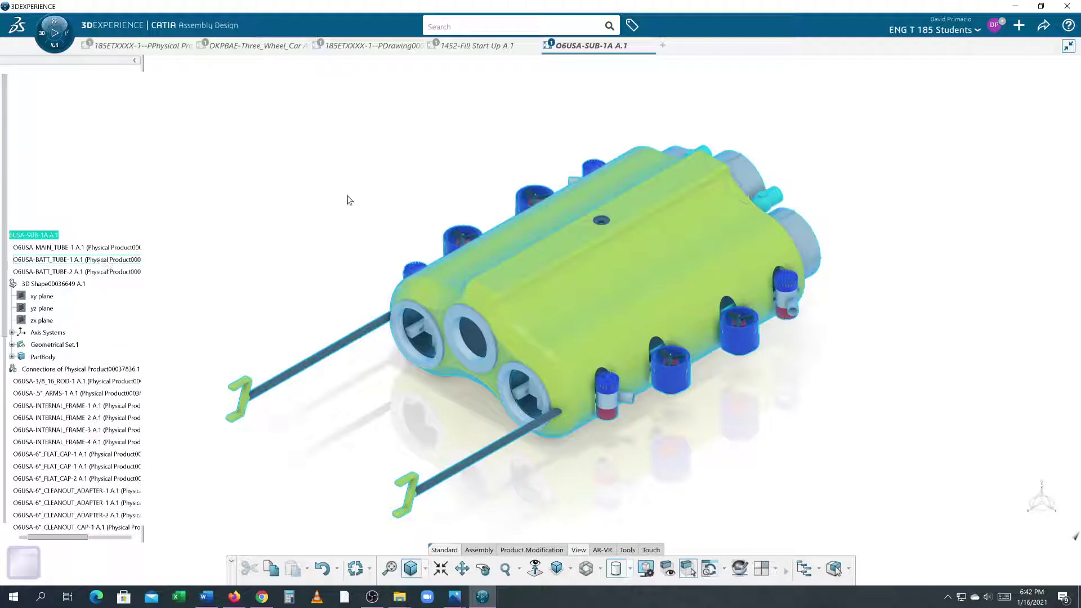
{"action": "left_click", "coordinate": [348, 199]}
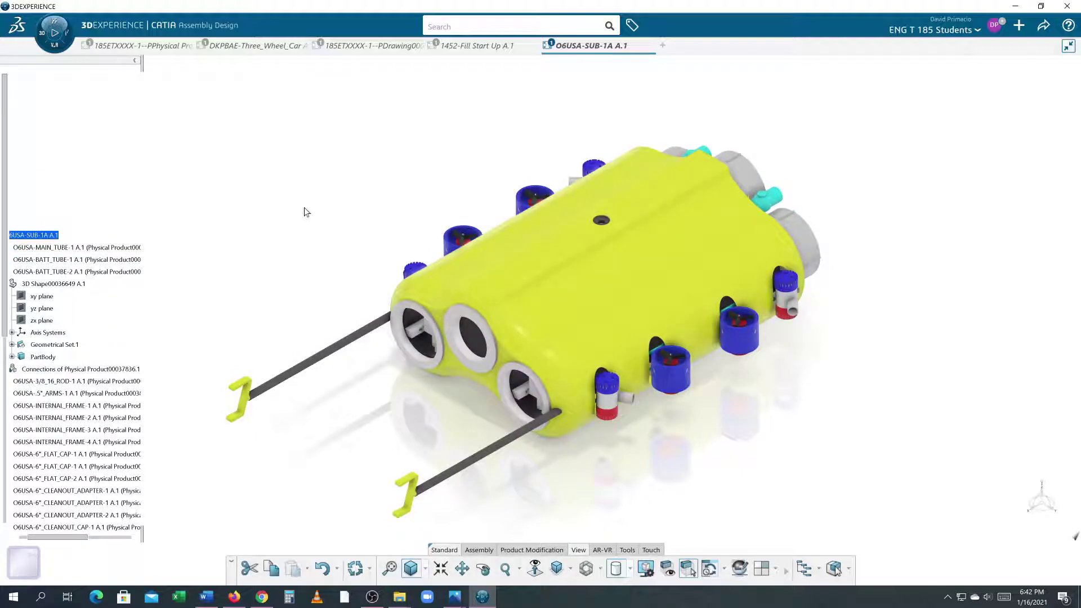
{"action": "scroll", "coordinate": [103, 268], "scroll_direction": "down", "scroll_amount": 5}
{"action": "scroll", "coordinate": [101, 269], "scroll_direction": "up", "scroll_amount": 3}
{"action": "scroll", "coordinate": [101, 269], "scroll_direction": "down", "scroll_amount": 2}
{"action": "scroll", "coordinate": [97, 270], "scroll_direction": "up", "scroll_amount": 4}
{"action": "scroll", "coordinate": [97, 269], "scroll_direction": "down", "scroll_amount": 4}
{"action": "scroll", "coordinate": [97, 270], "scroll_direction": "down", "scroll_amount": 2}
{"action": "scroll", "coordinate": [97, 269], "scroll_direction": "up", "scroll_amount": 4}
{"action": "scroll", "coordinate": [96, 269], "scroll_direction": "down", "scroll_amount": 2}
{"action": "scroll", "coordinate": [97, 269], "scroll_direction": "up", "scroll_amount": 1}
{"action": "scroll", "coordinate": [97, 270], "scroll_direction": "down", "scroll_amount": 1}
{"action": "scroll", "coordinate": [96, 270], "scroll_direction": "up", "scroll_amount": 1}
{"action": "scroll", "coordinate": [97, 270], "scroll_direction": "up", "scroll_amount": 1}
{"action": "scroll", "coordinate": [97, 270], "scroll_direction": "down", "scroll_amount": 1}
- Reposition the submarine model and the specification tree so the expansion nodes are accessible, and expand the O6USA-BATT_TUBE-1 branch
{"action": "middle_click_drag", "start_coordinate": [344, 218], "coordinate": [423, 220]}
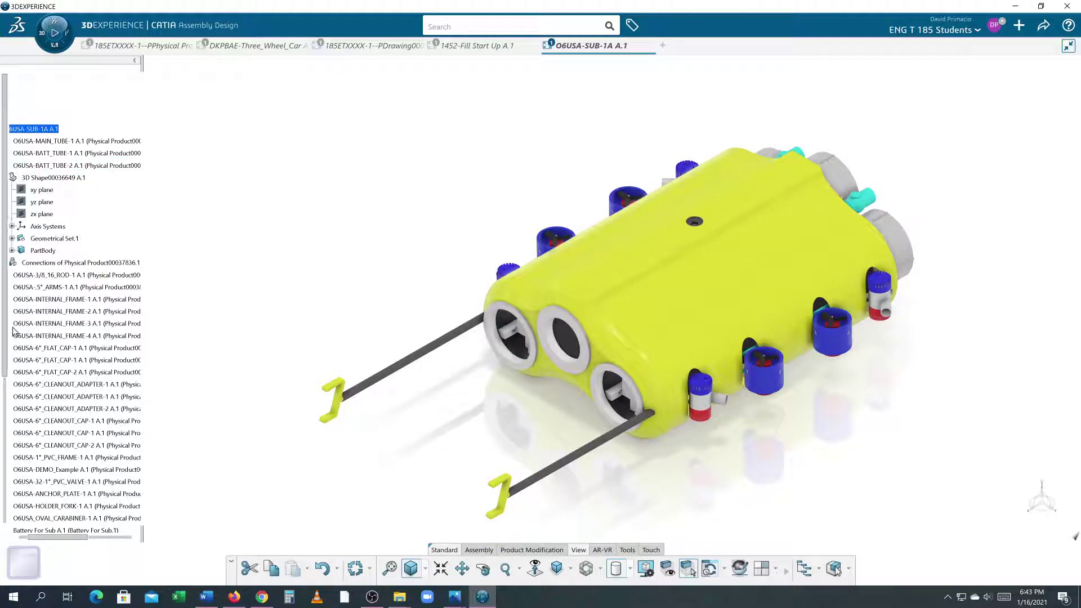
{"action": "left_click", "coordinate": [12, 207]}
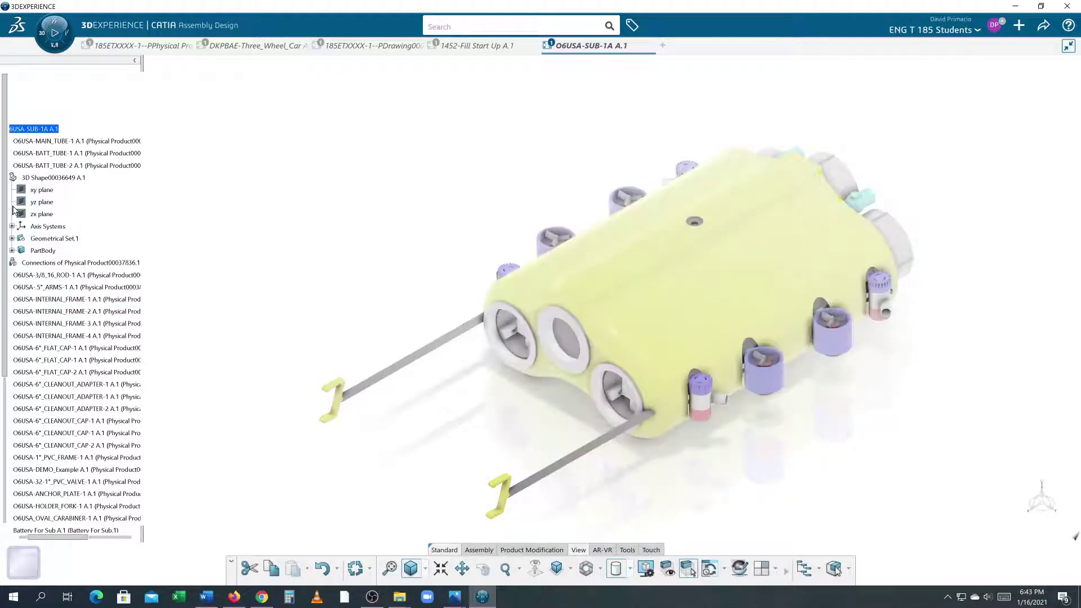
{"action": "middle_click_drag", "start_coordinate": [53, 272], "coordinate": [80, 234]}
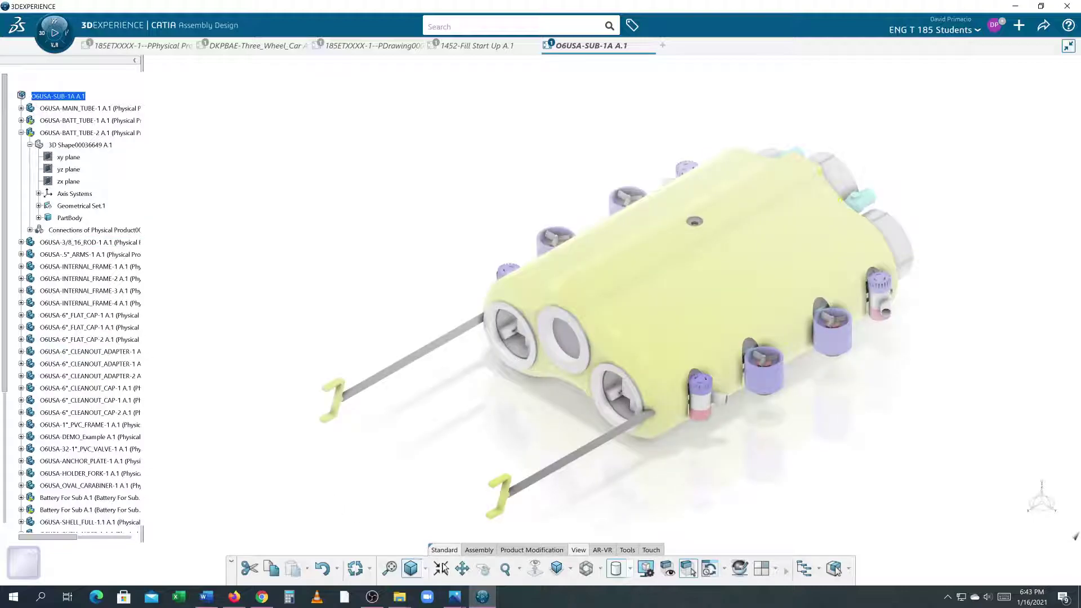
{"action": "left_click", "coordinate": [505, 570]}
{"action": "left_click_drag", "start_coordinate": [69, 327], "coordinate": [83, 263]}
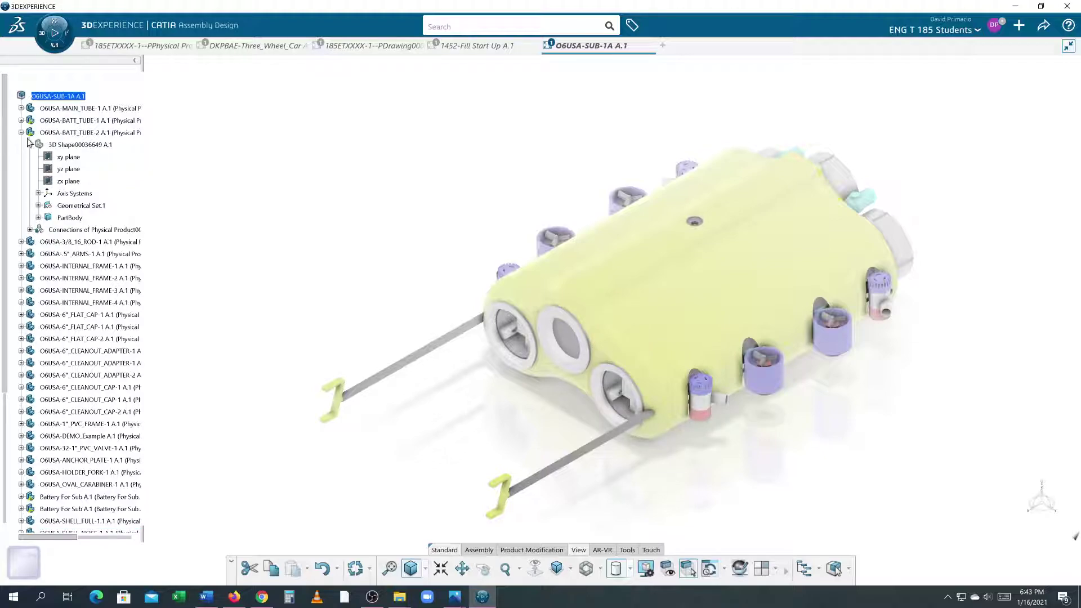
{"action": "left_click", "coordinate": [21, 121]}
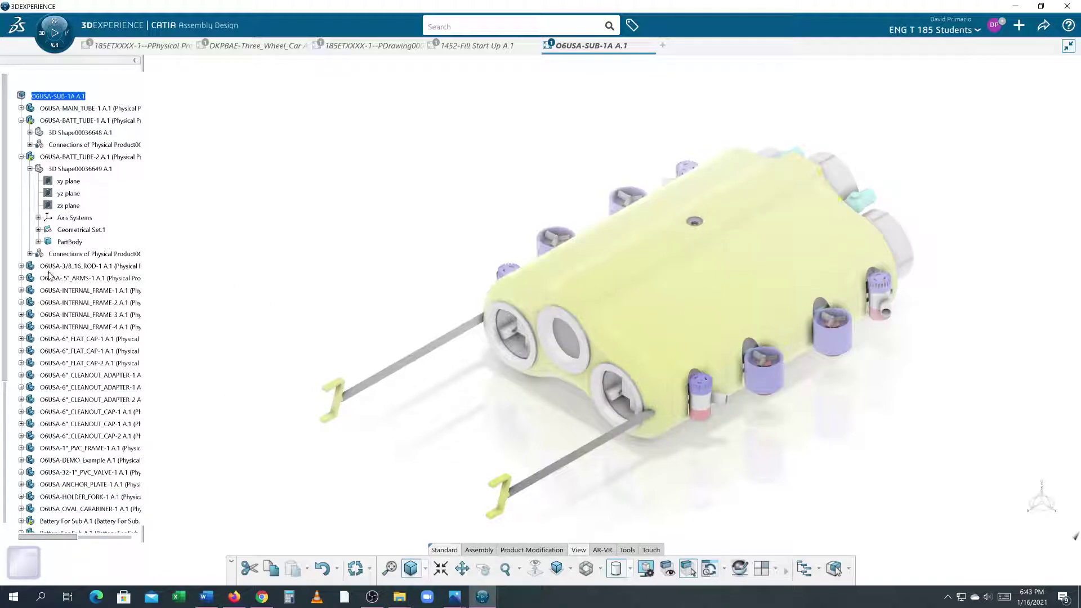
{"action": "mouse_move", "coordinate": [62, 297]}
{"action": "middle_mouse_down"}
{"action": "mouse_move", "coordinate": [77, 301]}
{"action": "mouse_move", "coordinate": [48, 307]}
{"action": "mouse_move", "coordinate": [154, 331]}
{"action": "mouse_move", "coordinate": [44, 316]}
{"action": "mouse_move", "coordinate": [94, 314]}
{"action": "mouse_move", "coordinate": [59, 296]}
{"action": "middle_mouse_up"}
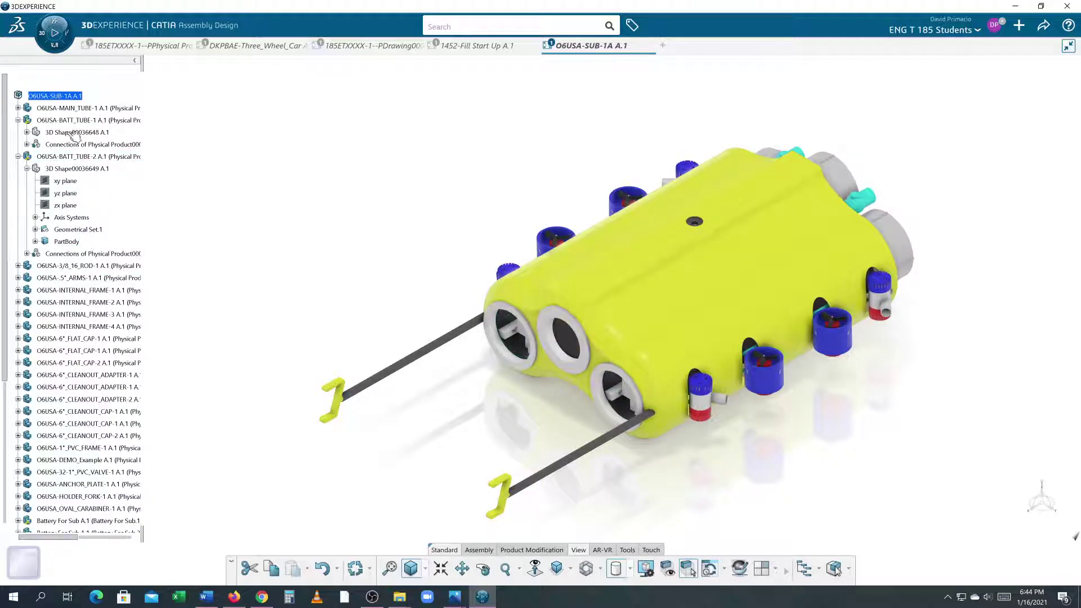
- Expand all levels of the specification tree from the O6USA-SUB-1A root product
{"action": "right_click", "coordinate": [63, 100]}
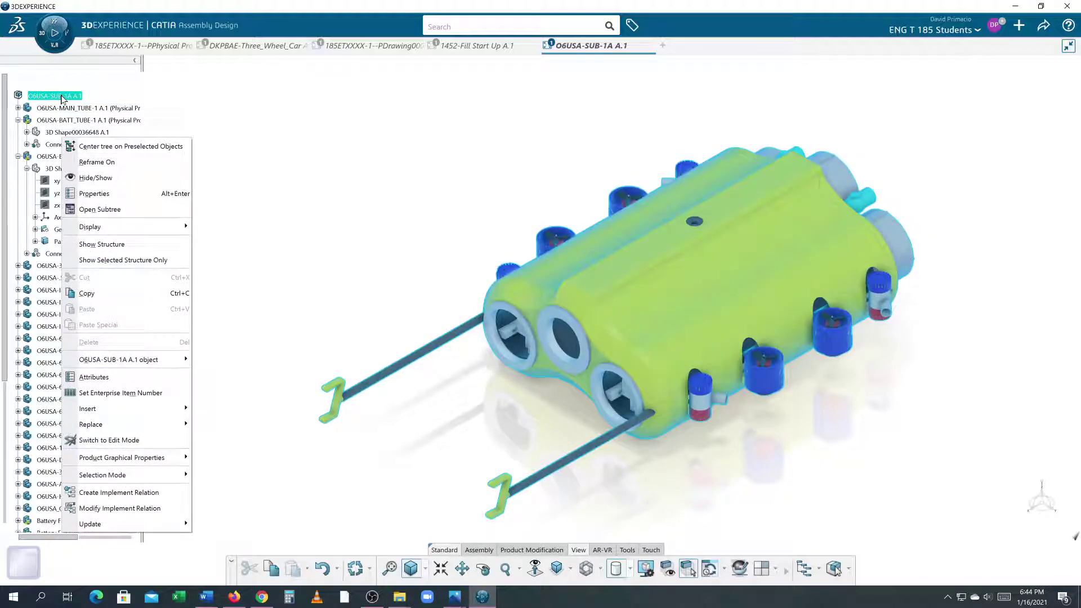
{"action": "mouse_move", "coordinate": [113, 225]}
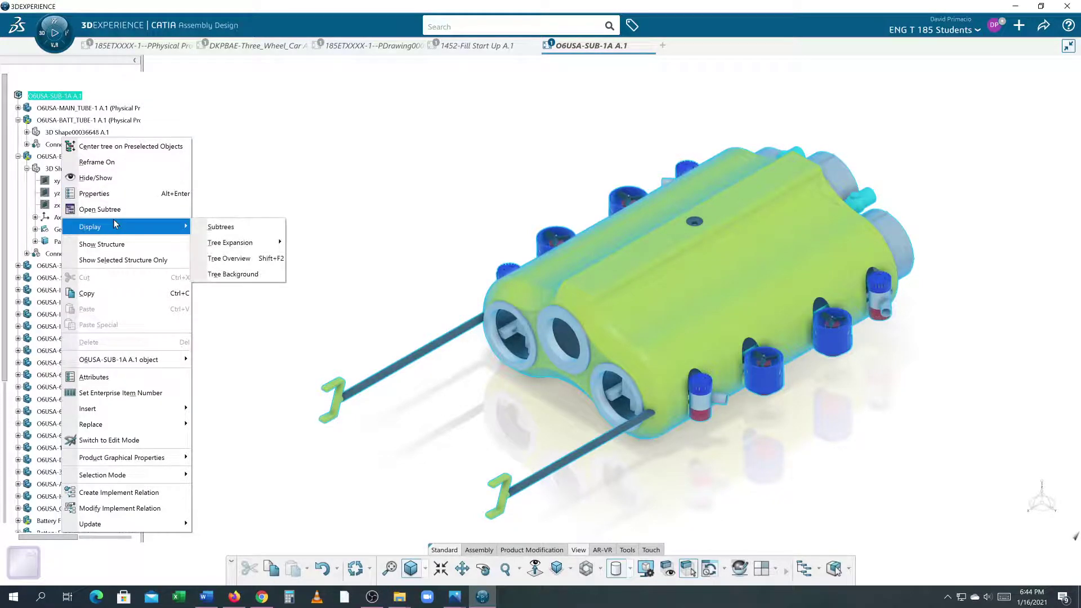
{"action": "mouse_move", "coordinate": [231, 243]}
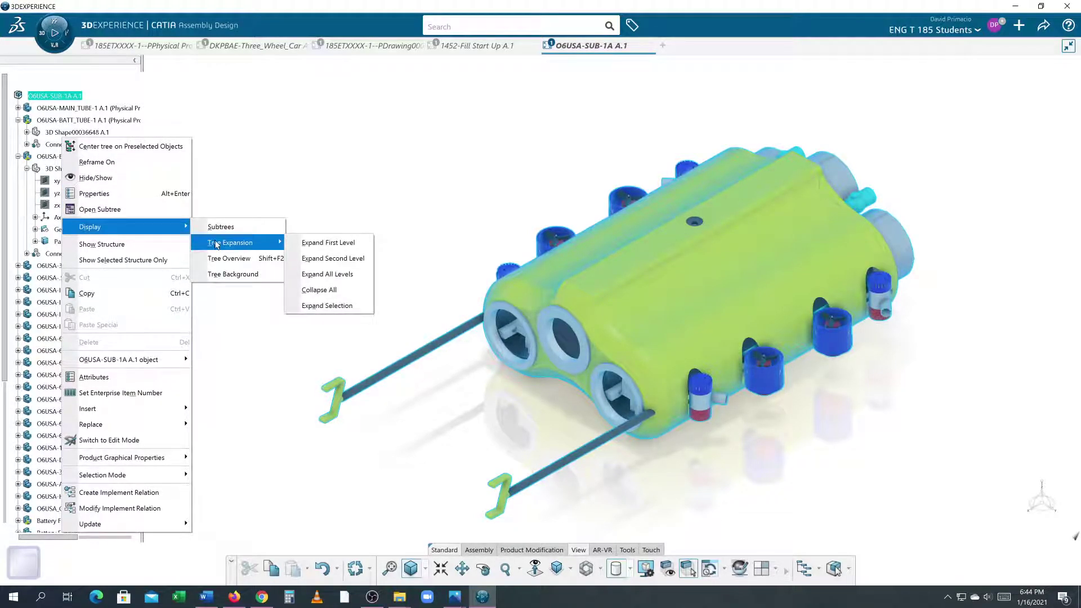
{"action": "left_click", "coordinate": [356, 275]}
- Examine the fully expanded tree, including the battery tube geometry, sketches and constraints, and return to the root product
{"action": "left_click_drag", "start_coordinate": [3, 130], "coordinate": [5, 260]}
{"action": "scroll", "coordinate": [35, 272], "scroll_direction": "down", "scroll_amount": 15}
{"action": "scroll", "coordinate": [50, 338], "scroll_direction": "down", "scroll_amount": 15}
{"action": "left_click_drag", "start_coordinate": [4, 451], "coordinate": [6, 105]}
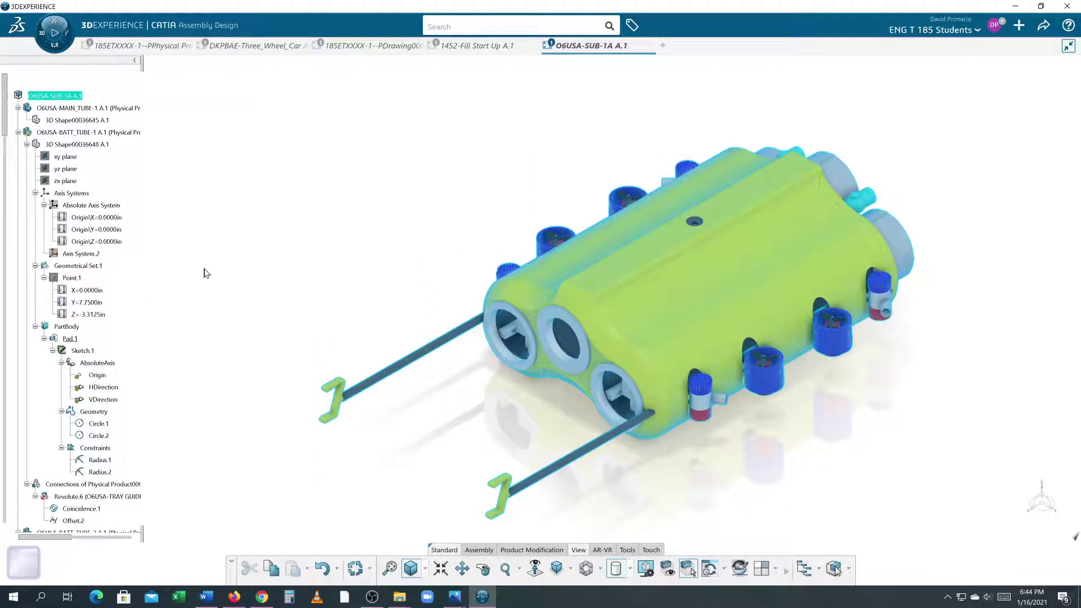
{"action": "left_click", "coordinate": [209, 273]}
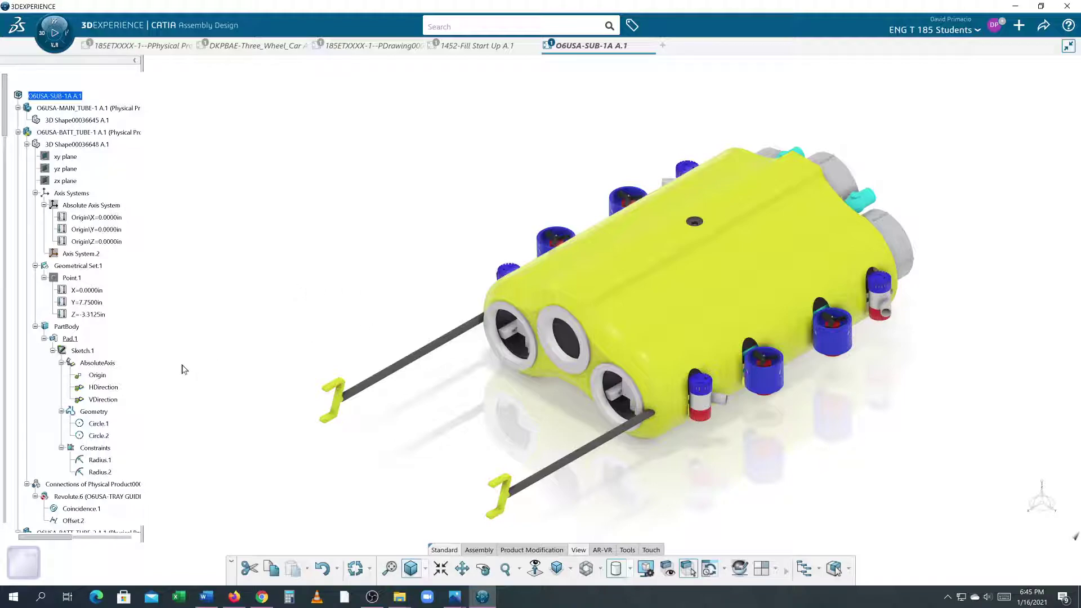
{"action": "scroll", "coordinate": [39, 304], "scroll_direction": "down", "scroll_amount": 3}
{"action": "scroll", "coordinate": [39, 308], "scroll_direction": "down", "scroll_amount": 15}
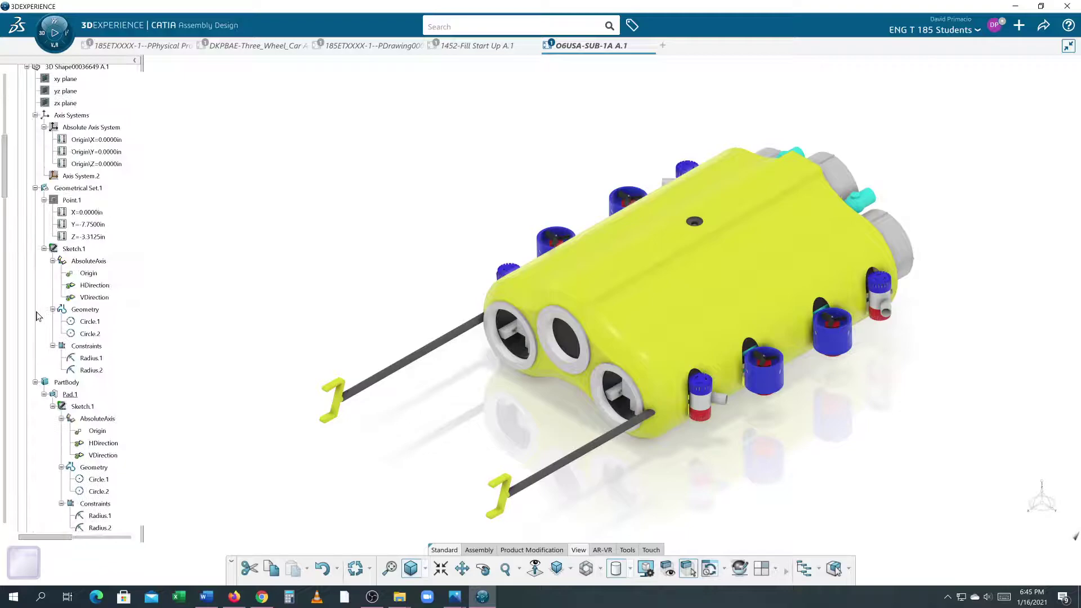
{"action": "scroll", "coordinate": [37, 320], "scroll_direction": "down", "scroll_amount": 20}
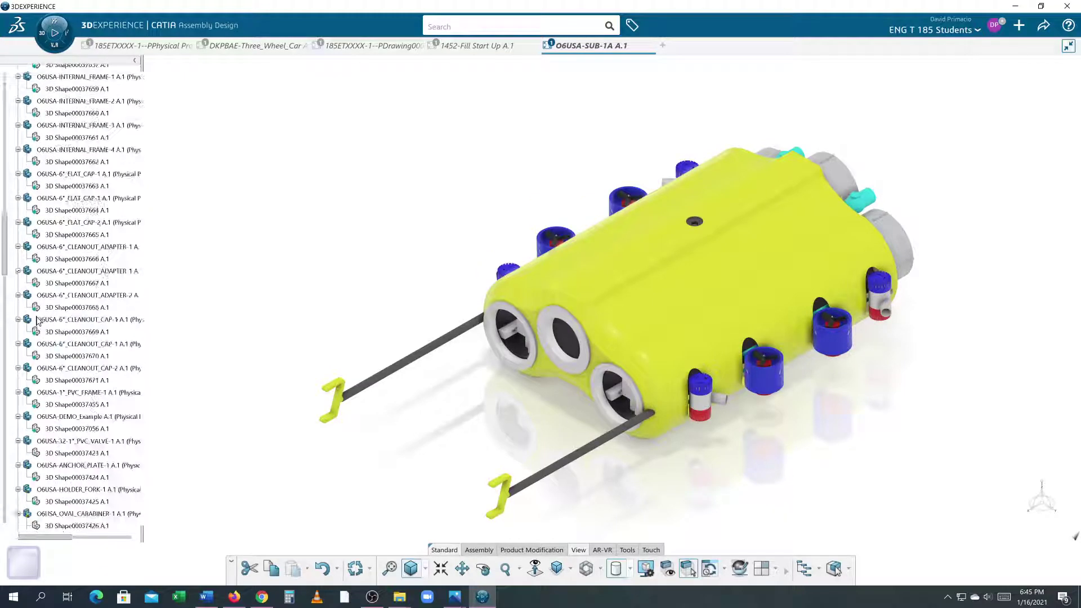
{"action": "scroll", "coordinate": [37, 320], "scroll_direction": "up", "scroll_amount": 20}
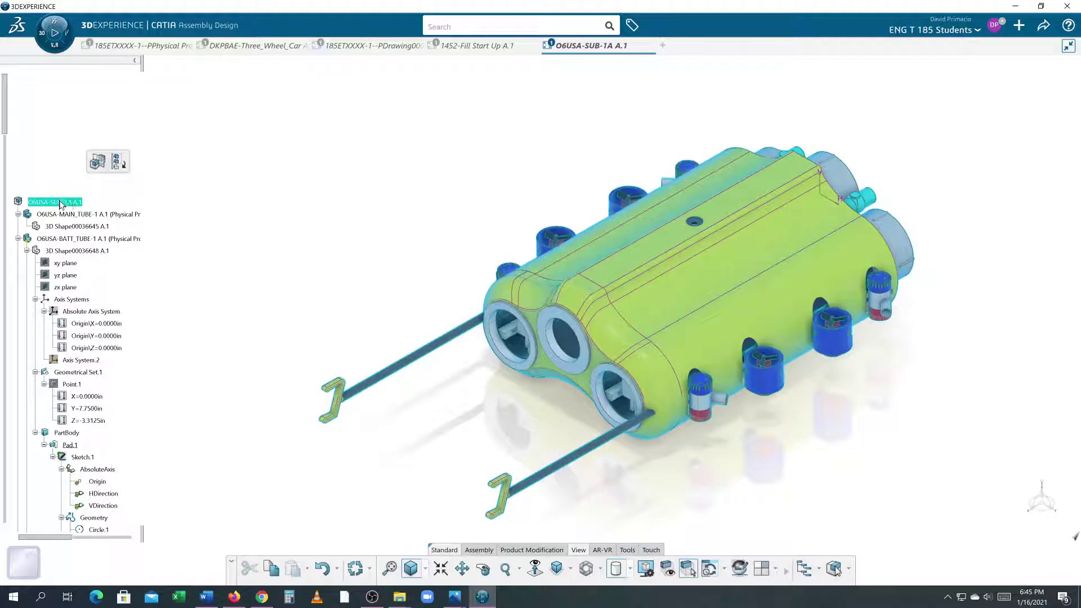
- Collapse all levels of the O6USA-SUB-1A specification tree and review the remaining component list
{"action": "right_click", "coordinate": [57, 205]}
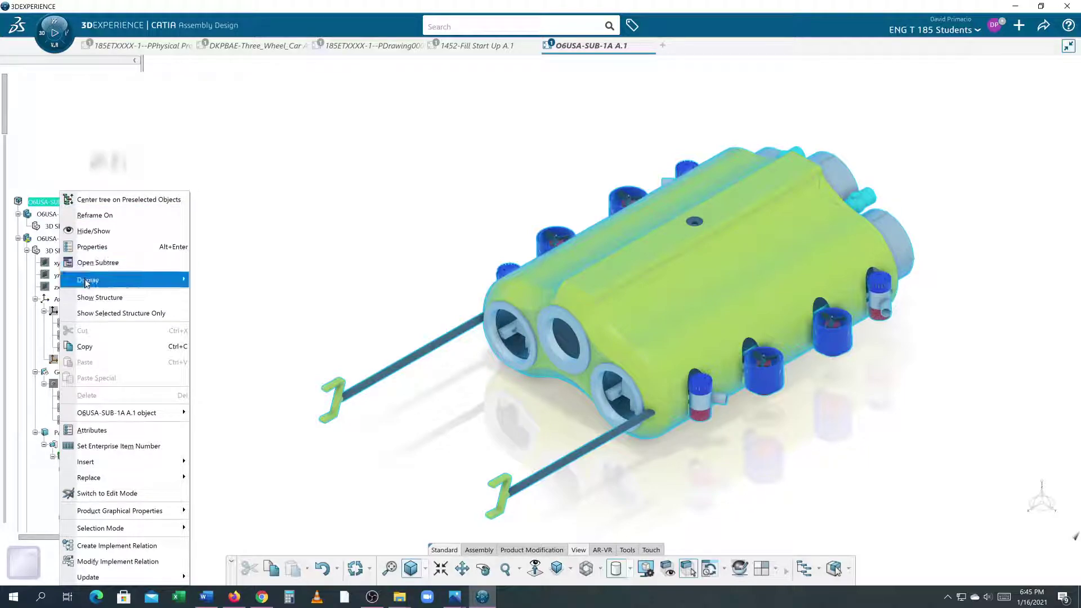
{"action": "mouse_move", "coordinate": [87, 281]}
{"action": "mouse_move", "coordinate": [222, 301]}
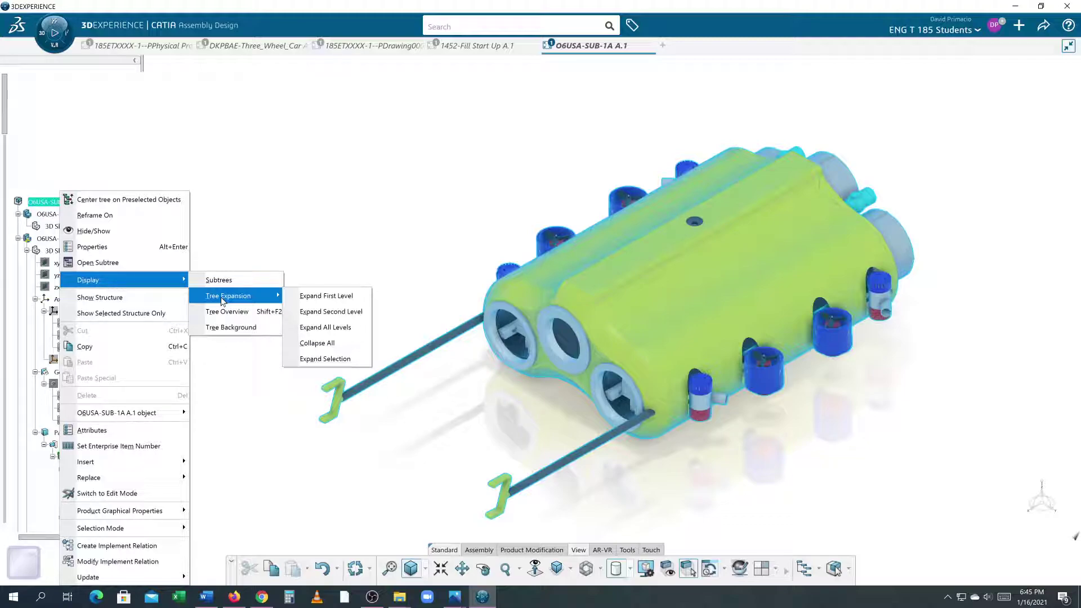
{"action": "left_click", "coordinate": [309, 344]}
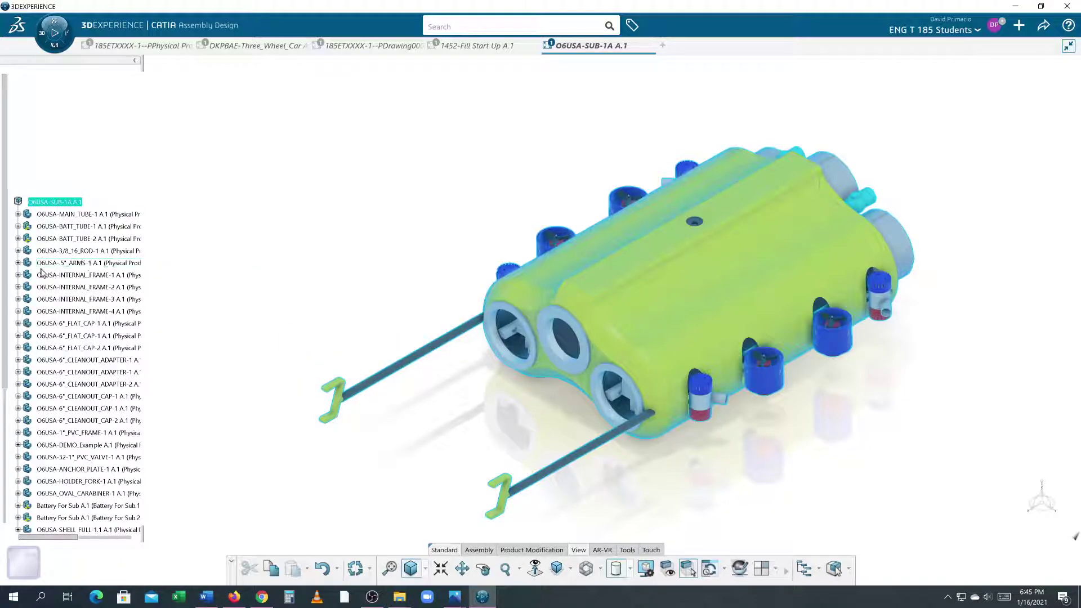
{"action": "scroll", "coordinate": [32, 285], "scroll_direction": "down", "scroll_amount": 6}
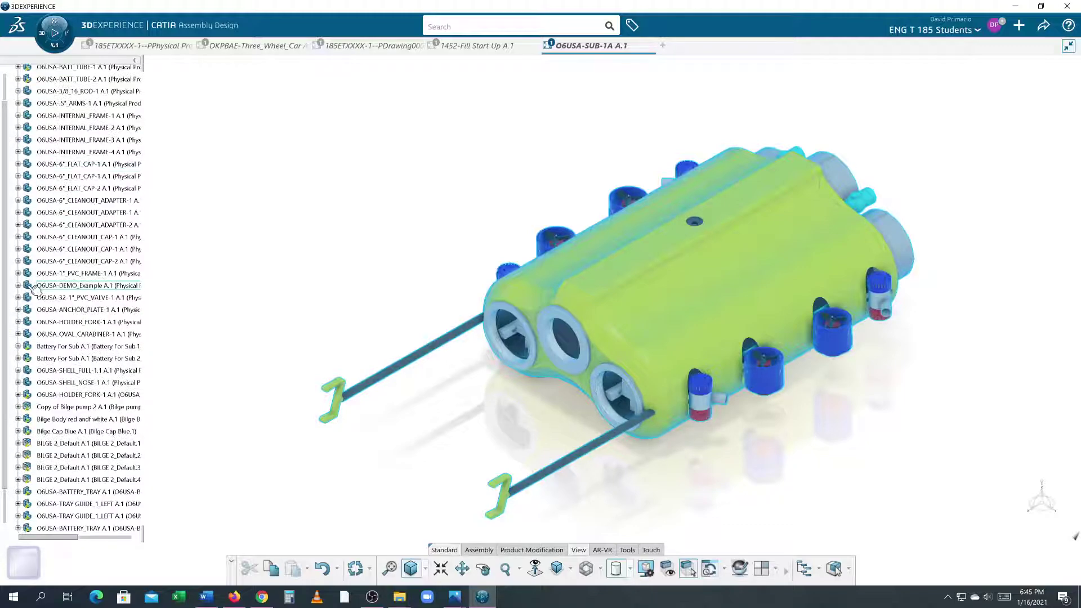
{"action": "scroll", "coordinate": [35, 290], "scroll_direction": "up", "scroll_amount": 4}
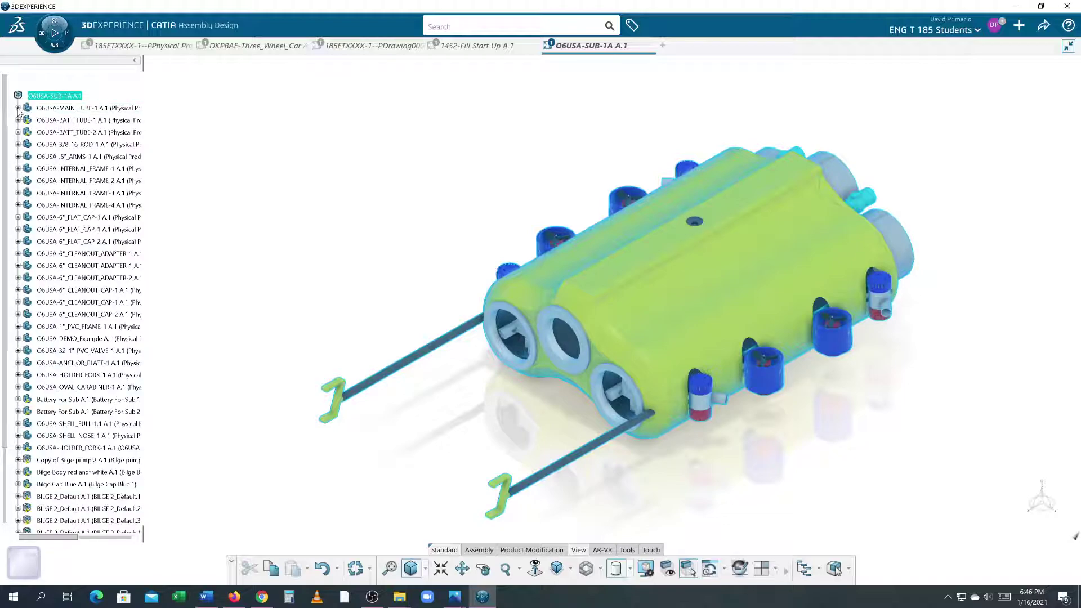
- Expand only the first level of the O6USA-MAIN_TUBE-1 component in the tree
{"action": "left_click", "coordinate": [86, 109]}
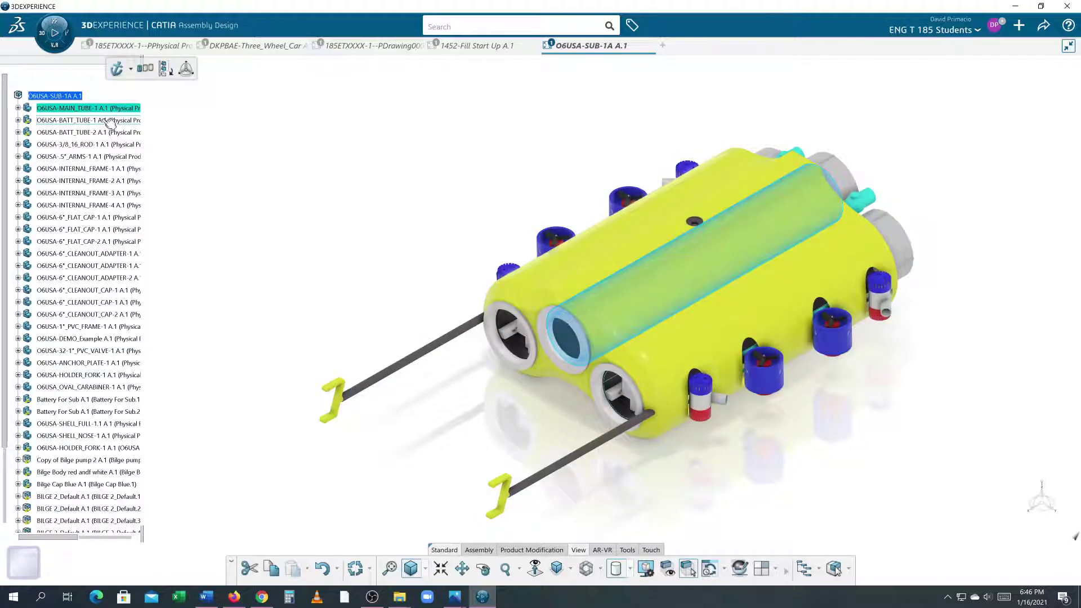
{"action": "right_click", "coordinate": [105, 110]}
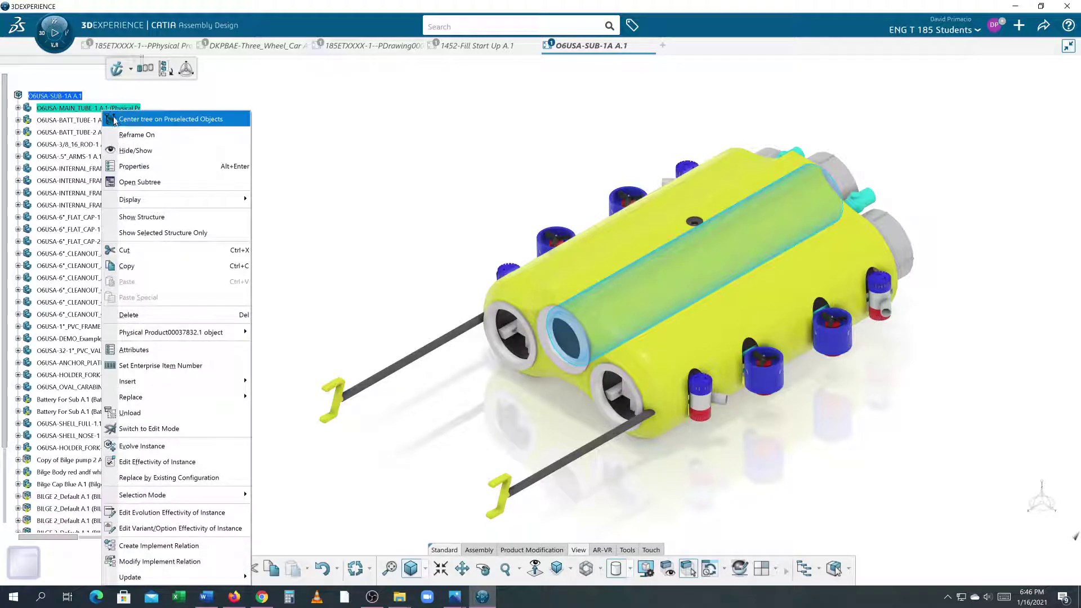
{"action": "mouse_move", "coordinate": [144, 208]}
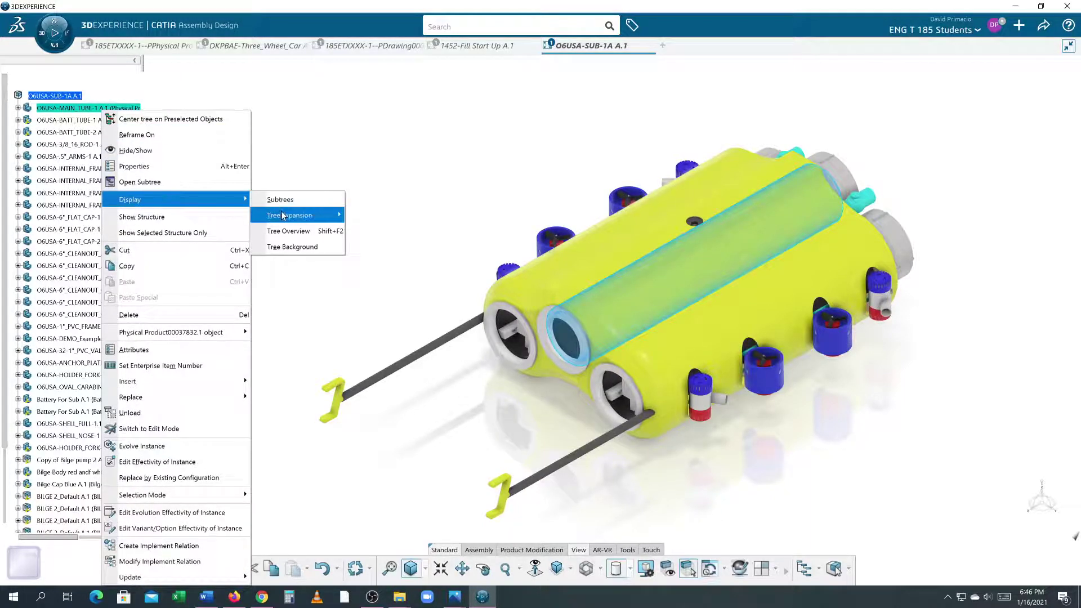
{"action": "mouse_move", "coordinate": [296, 215]}
{"action": "left_click", "coordinate": [376, 215]}
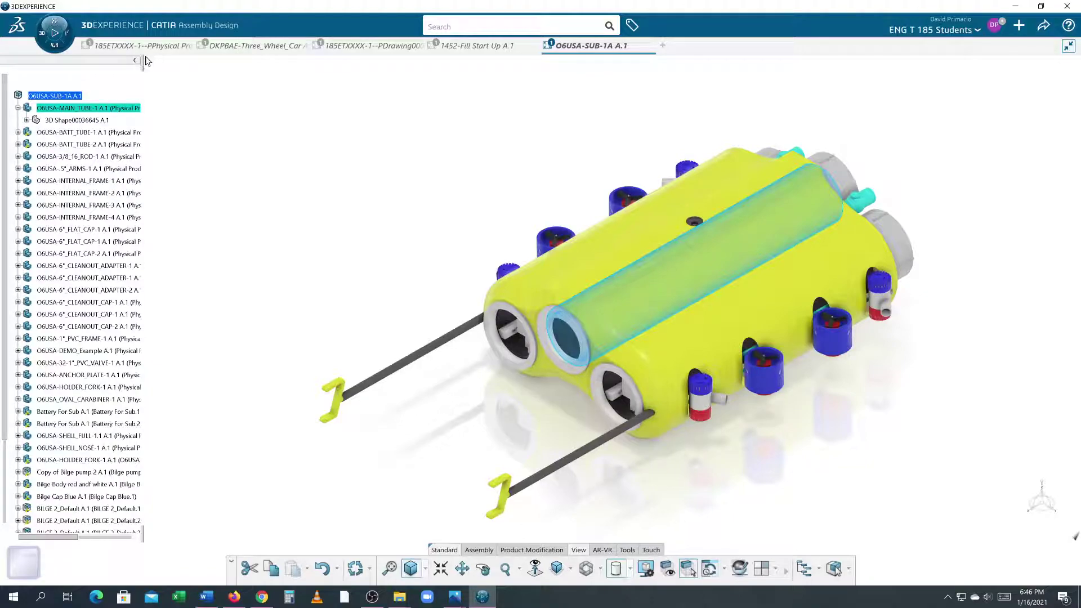
- Widen the specification tree area, enlarge the tree text and align it within the area, and clear the main tube selection
{"action": "left_click_drag", "start_coordinate": [144, 61], "coordinate": [271, 61]}
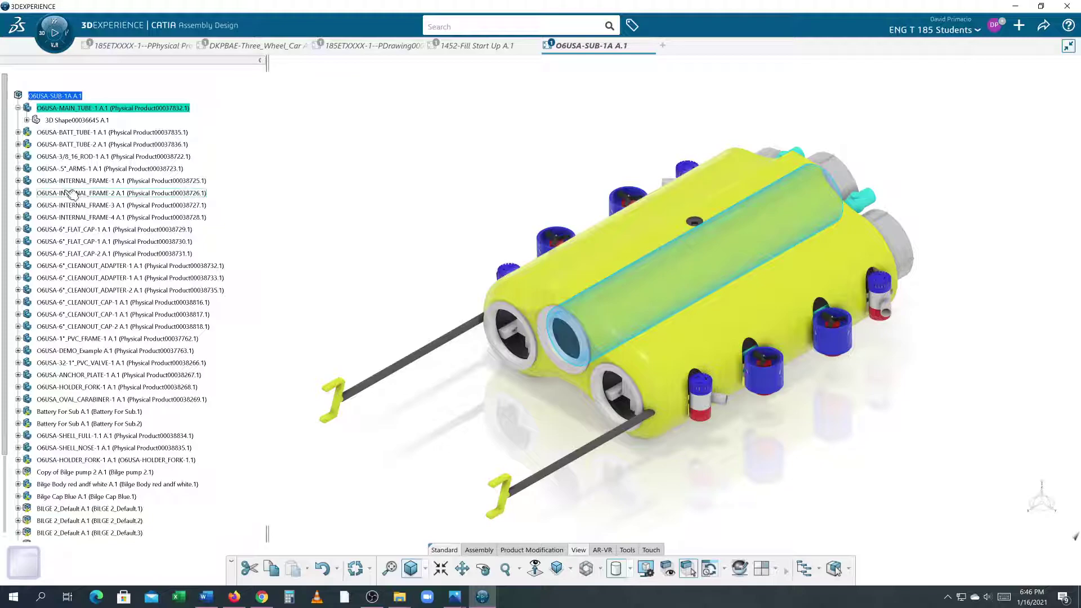
{"action": "left_click", "coordinate": [20, 121]}
{"action": "middle_click_drag", "start_coordinate": [20, 121], "coordinate": [35, 146]}
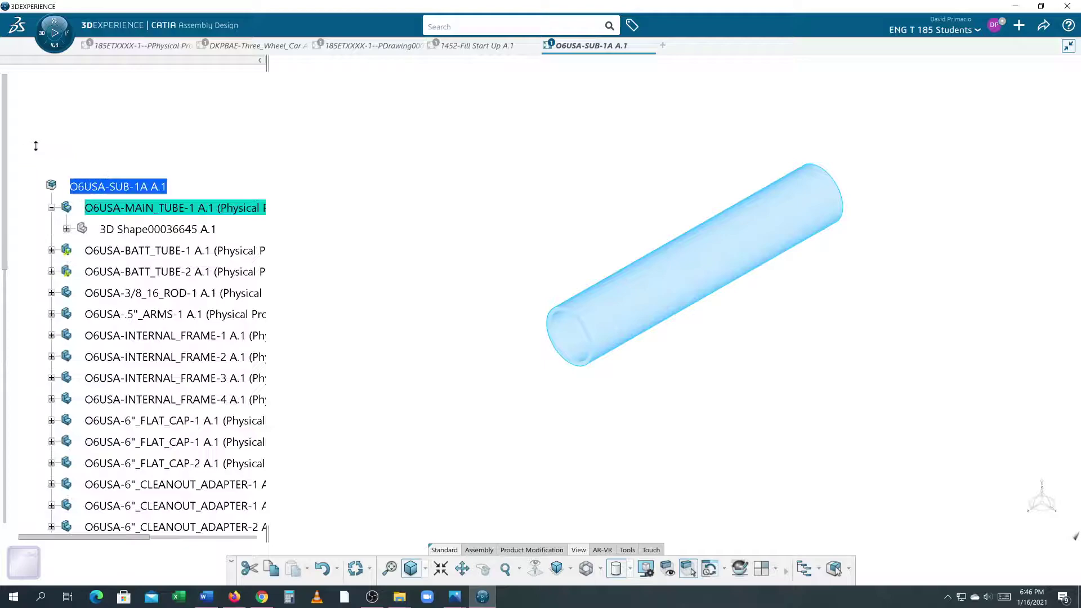
{"action": "left_click", "coordinate": [10, 237]}
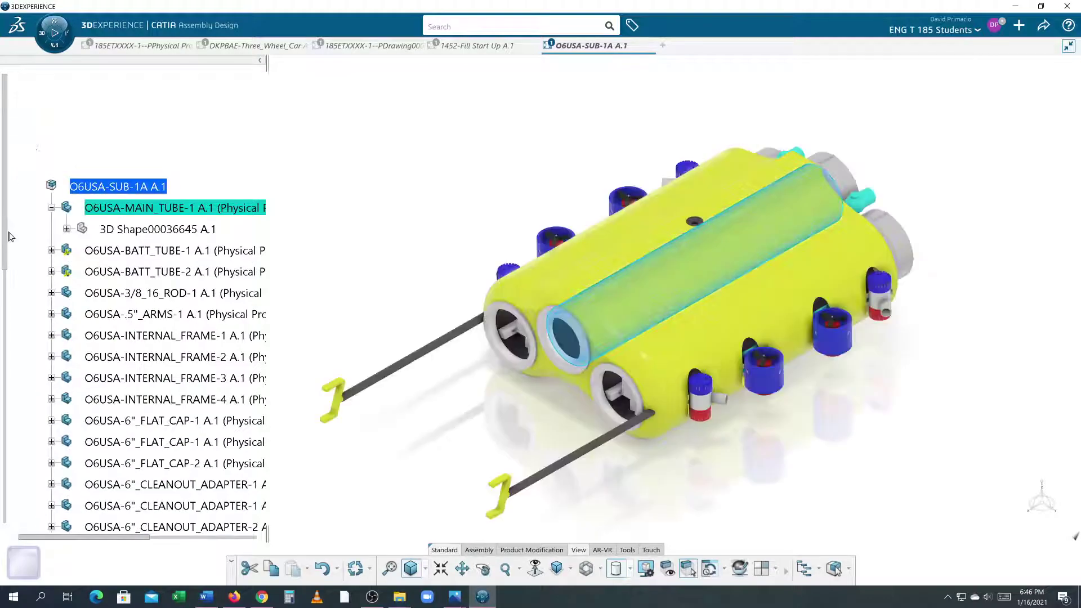
{"action": "left_click", "coordinate": [53, 228]}
{"action": "middle_click_drag", "start_coordinate": [52, 228], "coordinate": [19, 193]}
{"action": "left_click", "coordinate": [16, 192]}
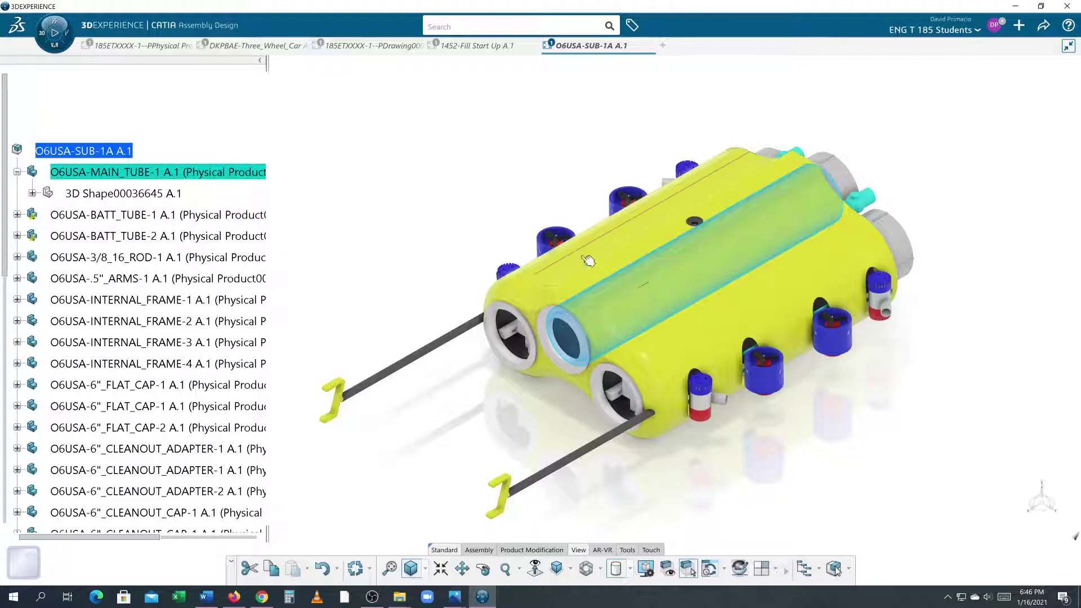
{"action": "left_click", "coordinate": [438, 140]}
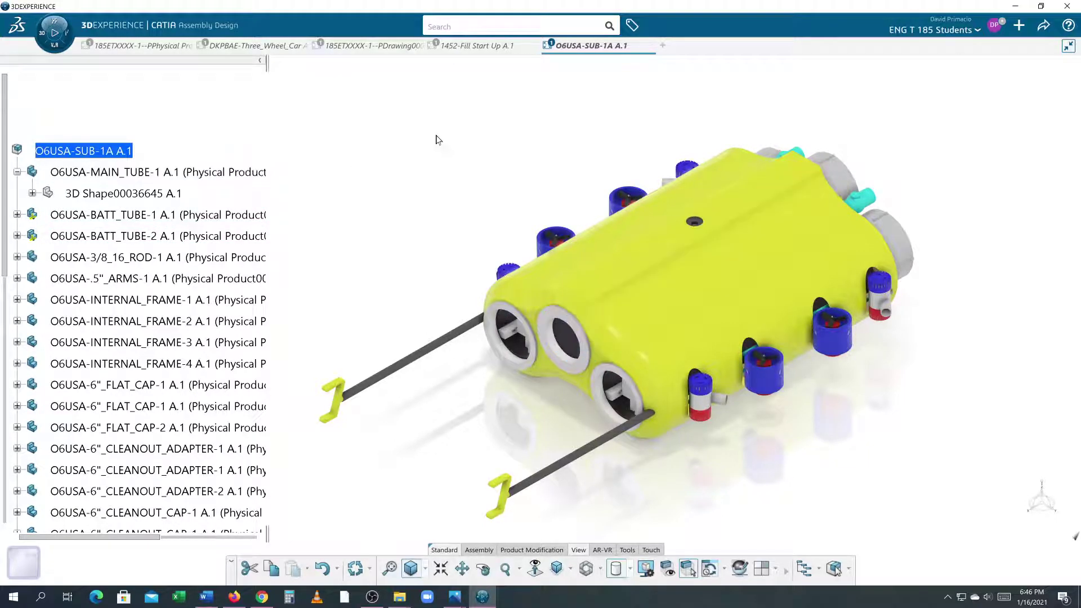
- Expand the main tube's 3D shape and its PartBody in the tree, and collapse all levels of the 3D shape again
{"action": "left_click", "coordinate": [32, 193]}
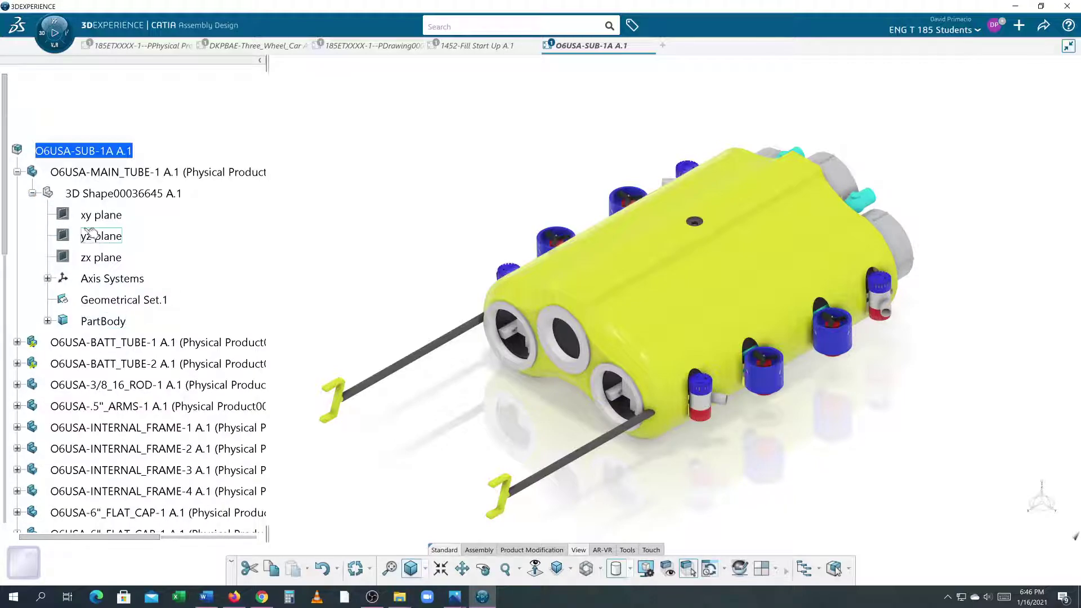
{"action": "left_click", "coordinate": [48, 321]}
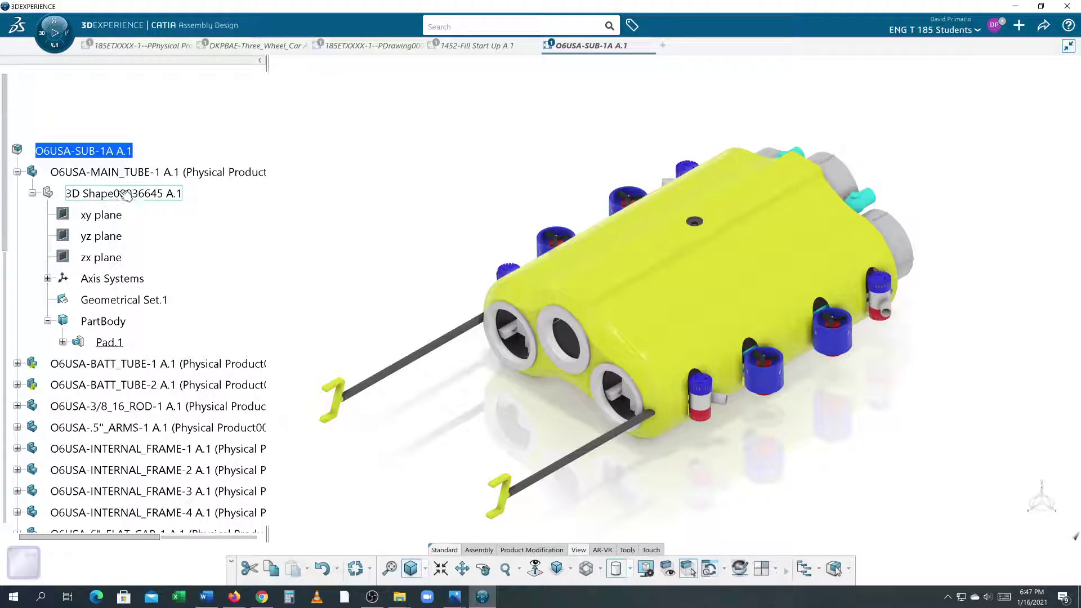
{"action": "right_click", "coordinate": [121, 195]}
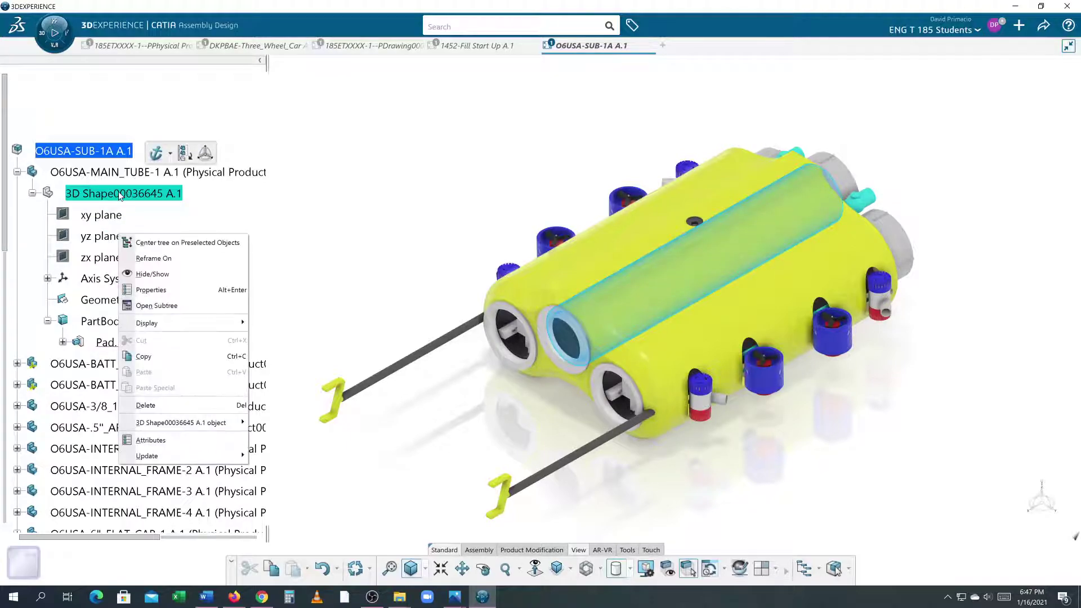
{"action": "mouse_move", "coordinate": [172, 326]}
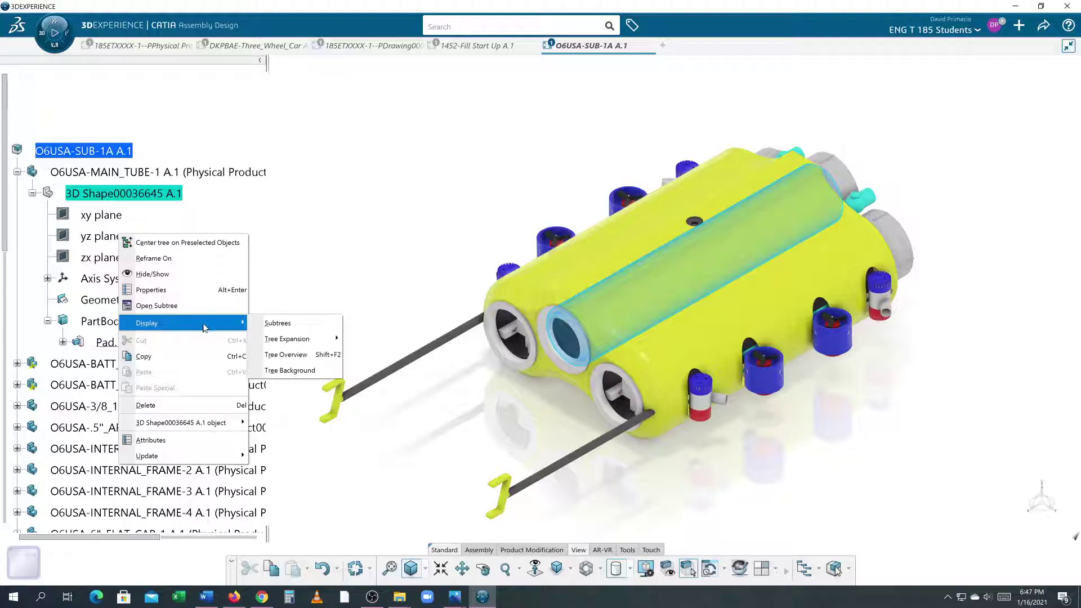
{"action": "mouse_move", "coordinate": [265, 339]}
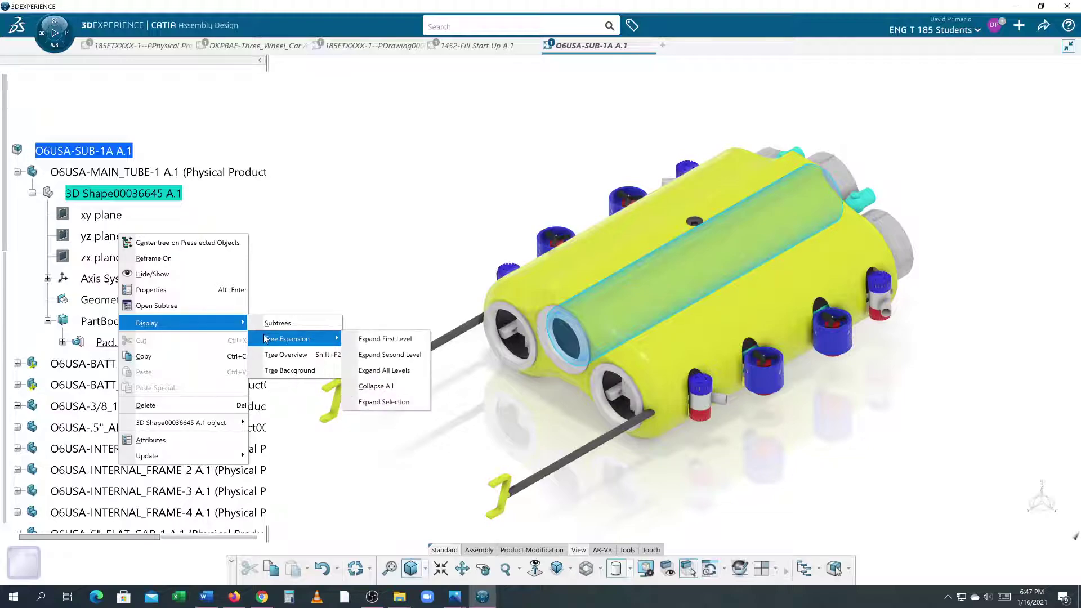
{"action": "left_click", "coordinate": [381, 390]}
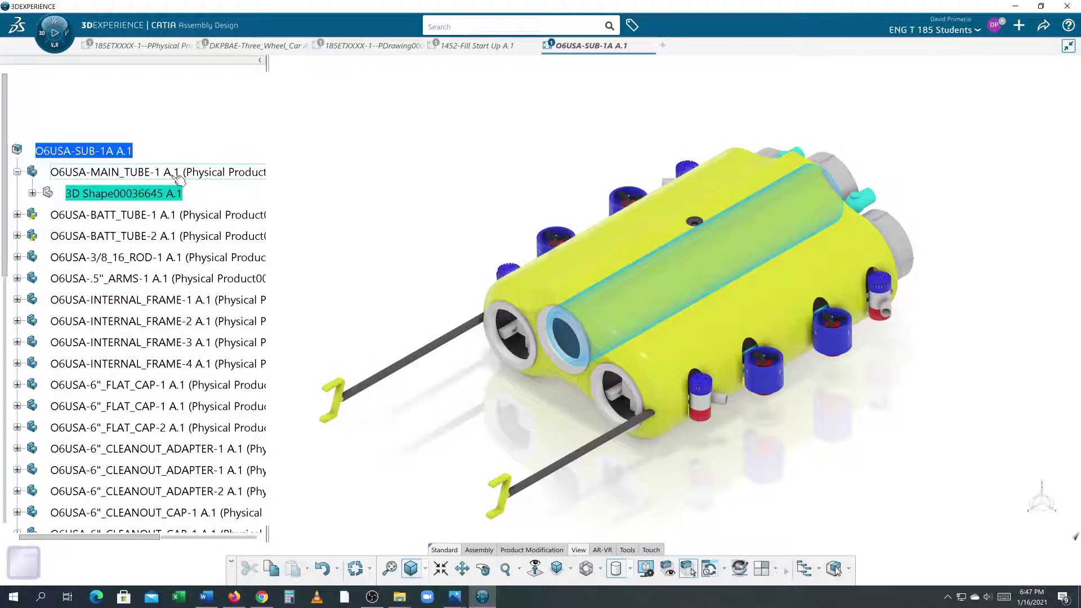
- Collapse all levels of the tree from the O6USA-SUB-1A root product
{"action": "right_click", "coordinate": [115, 154]}
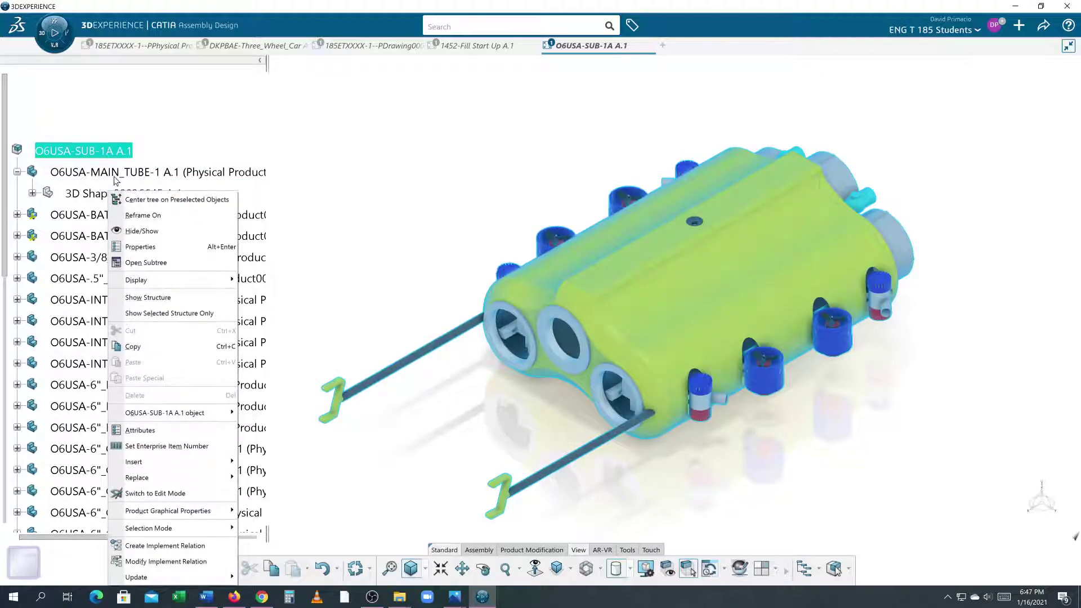
{"action": "mouse_move", "coordinate": [158, 282]}
{"action": "mouse_move", "coordinate": [261, 296]}
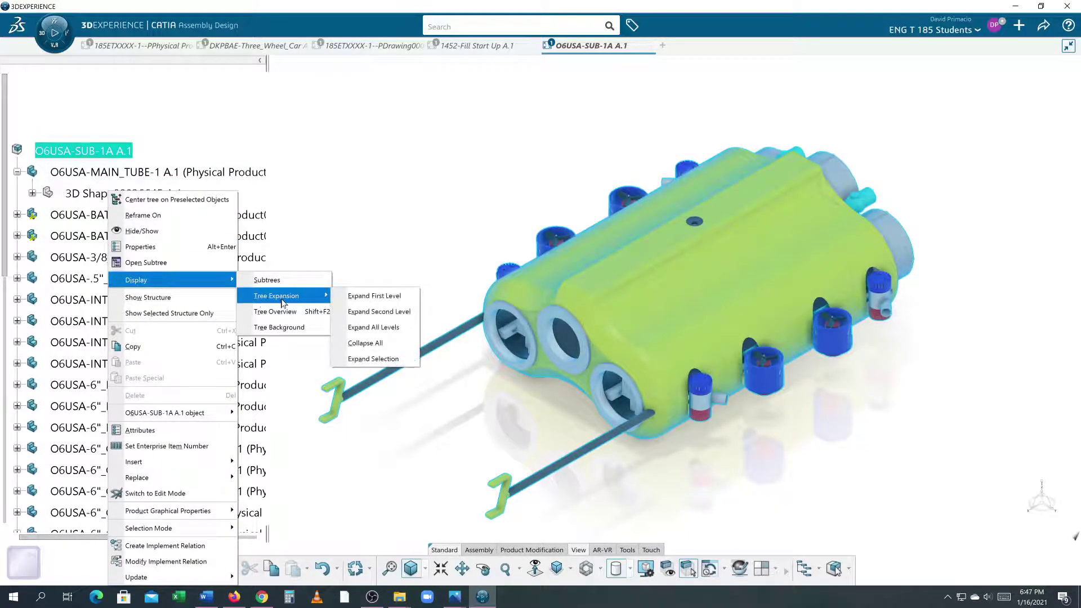
{"action": "left_click", "coordinate": [351, 344]}
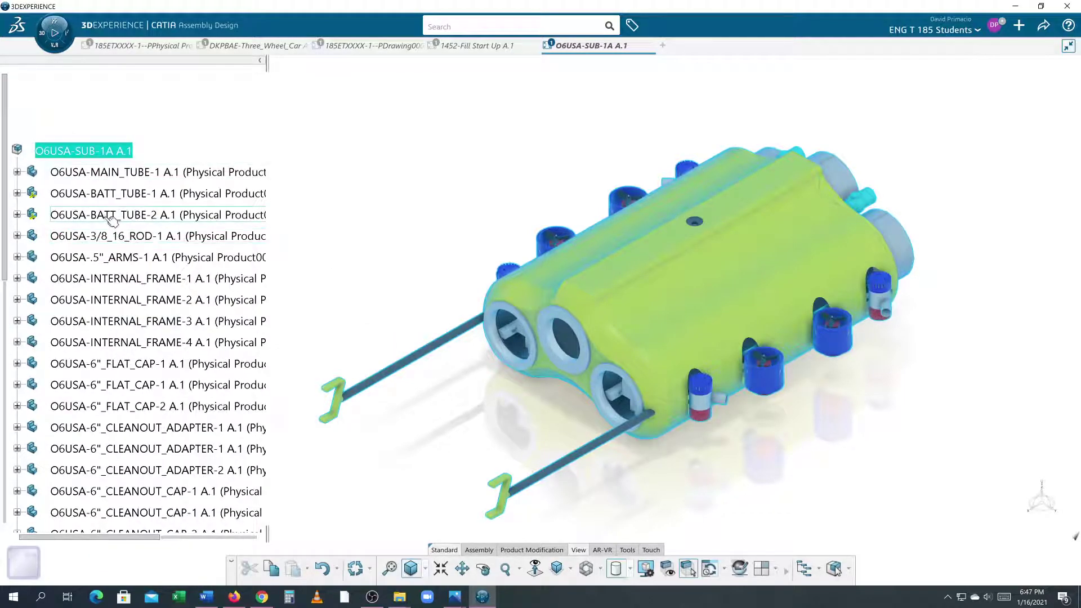
- Expand all levels of the O6USA-MAIN_TUBE-1 component in the tree
{"action": "left_click", "coordinate": [101, 171]}
{"action": "right_click", "coordinate": [94, 179]}
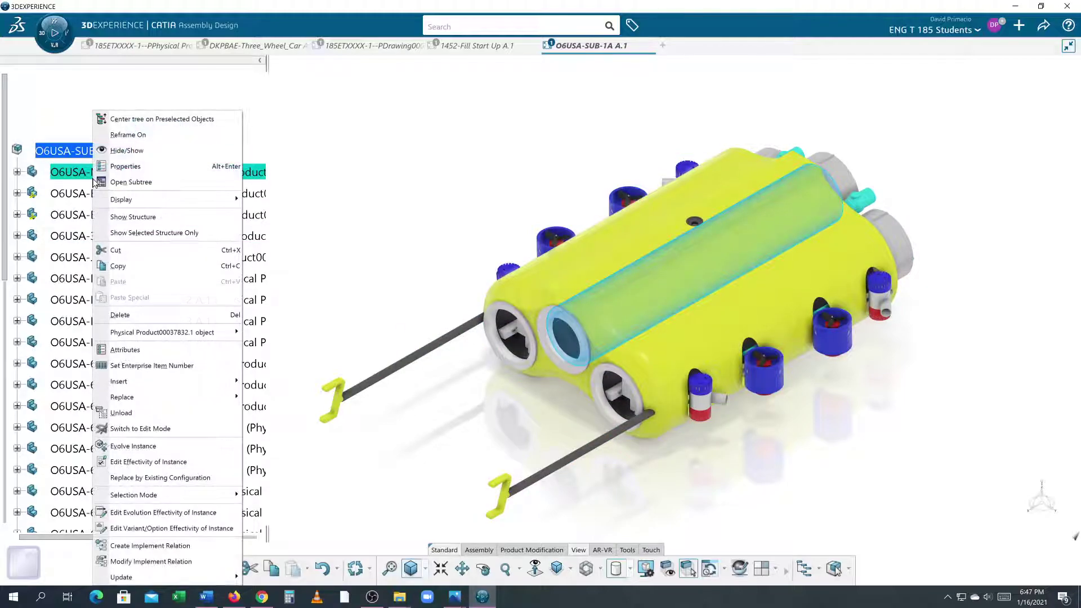
{"action": "mouse_move", "coordinate": [105, 201]}
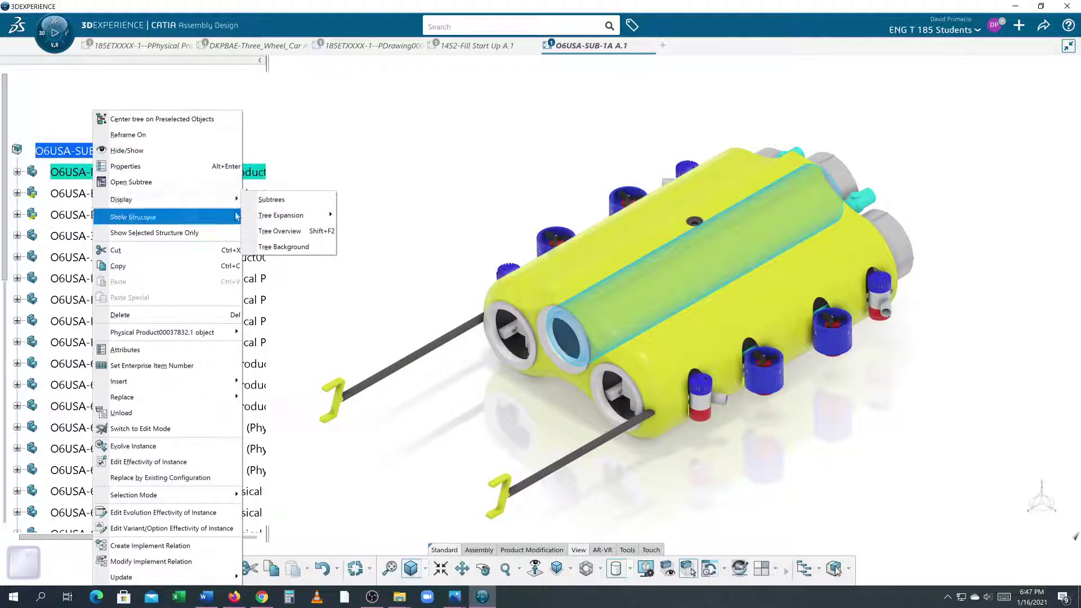
{"action": "mouse_move", "coordinate": [276, 219]}
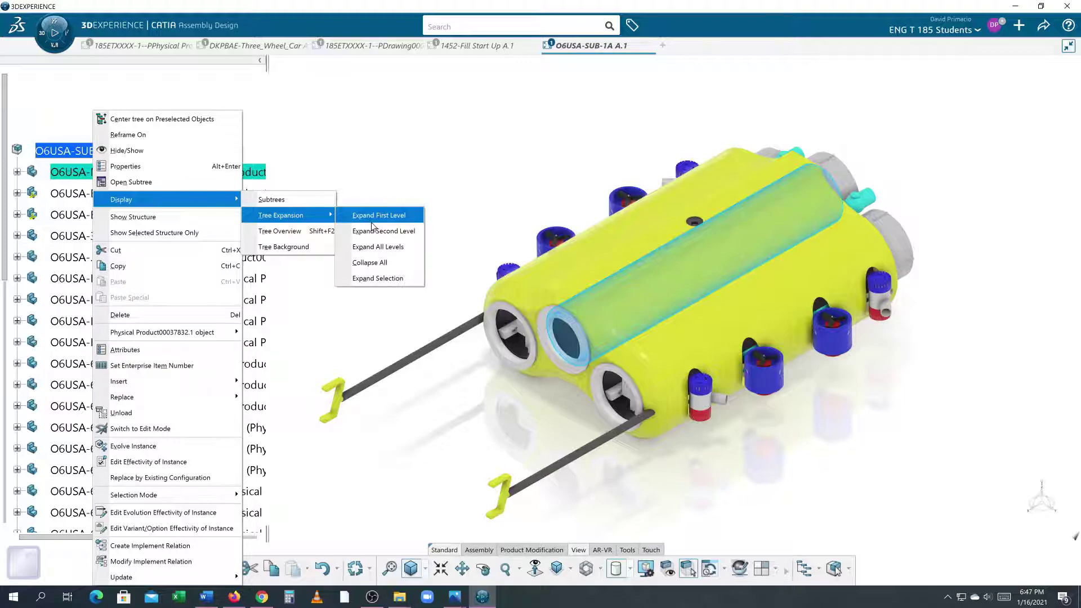
{"action": "left_click", "coordinate": [380, 246]}
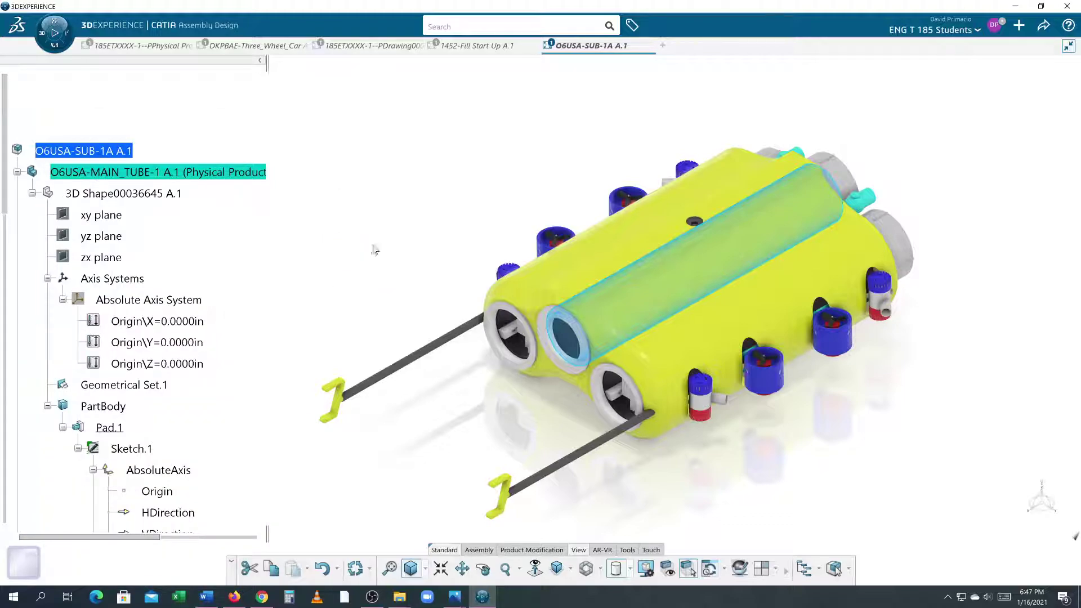
- Examine the expanded main tube branch, including its planes, axis system, pad, sketch geometry and constraints
{"action": "scroll", "coordinate": [156, 290], "scroll_direction": "down", "scroll_amount": 1}
{"action": "scroll", "coordinate": [107, 225], "scroll_direction": "down", "scroll_amount": 3}
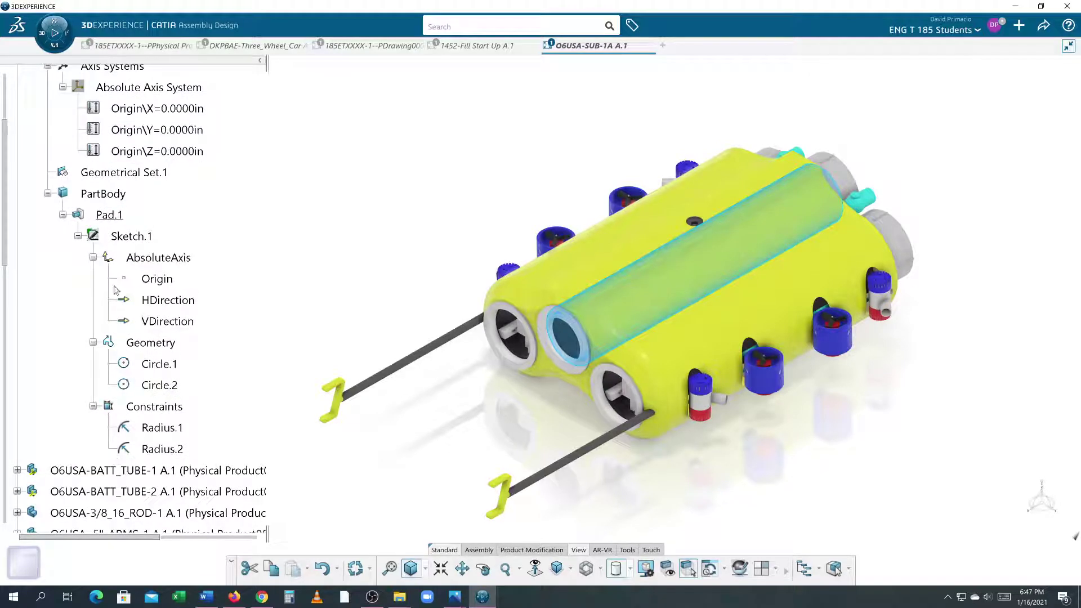
{"action": "scroll", "coordinate": [115, 294], "scroll_direction": "up", "scroll_amount": 3}
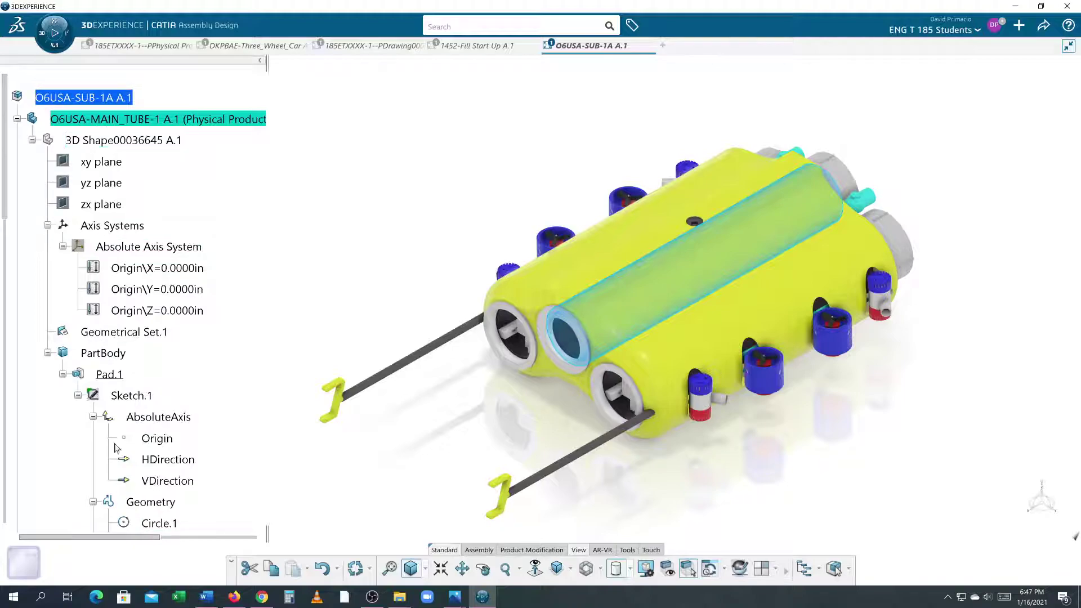
{"action": "scroll", "coordinate": [129, 439], "scroll_direction": "down", "scroll_amount": 2}
{"action": "scroll", "coordinate": [110, 330], "scroll_direction": "up", "scroll_amount": 2}
{"action": "scroll", "coordinate": [121, 146], "scroll_direction": "down", "scroll_amount": 3}
{"action": "scroll", "coordinate": [130, 167], "scroll_direction": "up", "scroll_amount": 2}
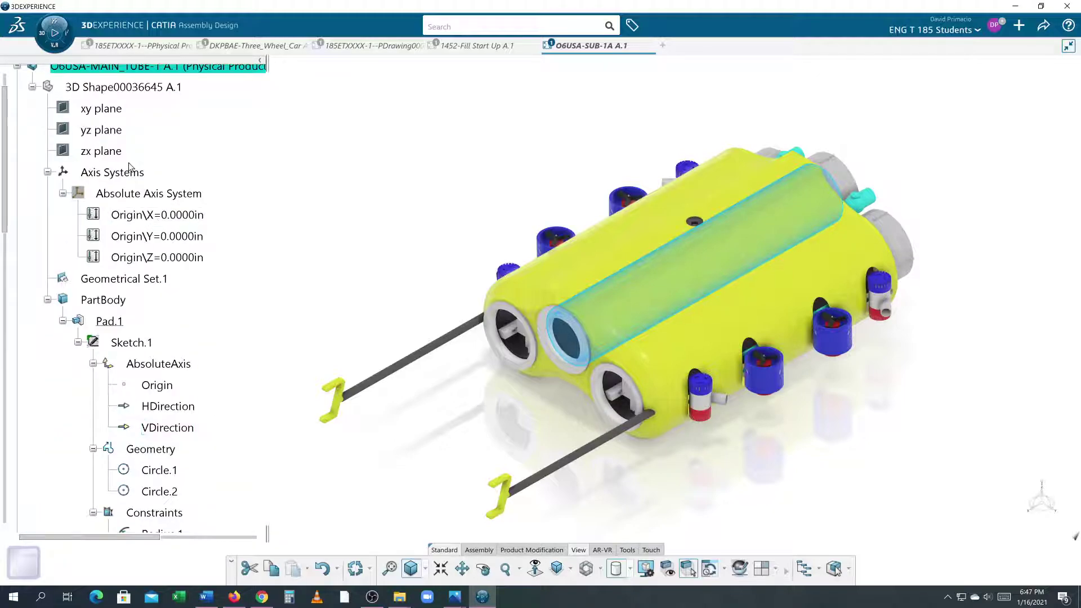
{"action": "scroll", "coordinate": [130, 167], "scroll_direction": "up", "scroll_amount": 3}
- Collapse all levels of the O6USA-MAIN_TUBE-1 component and clear its selection
{"action": "right_click", "coordinate": [126, 174]}
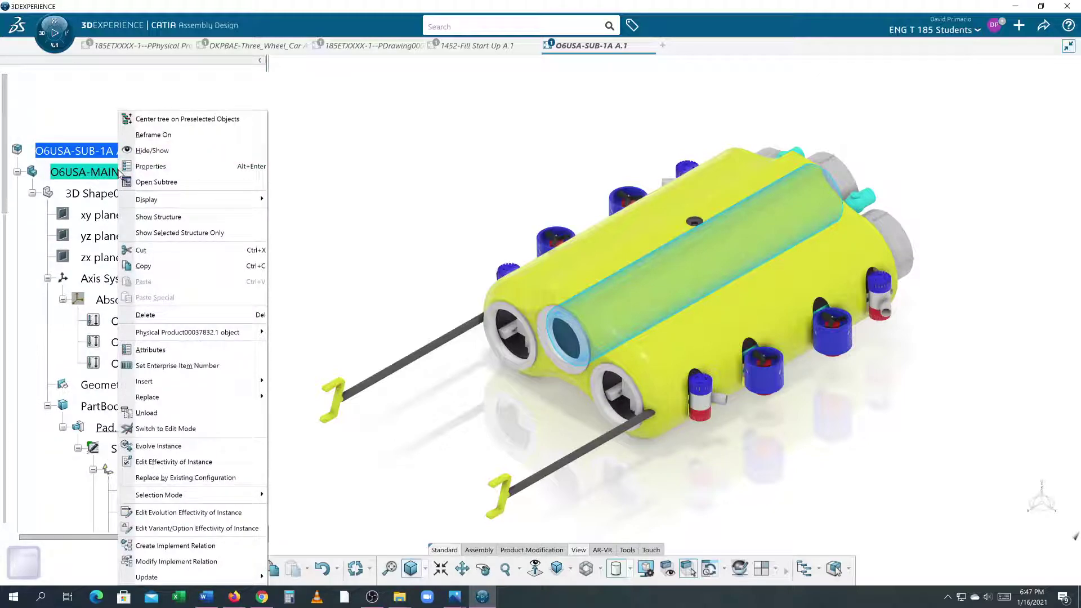
{"action": "mouse_move", "coordinate": [129, 207]}
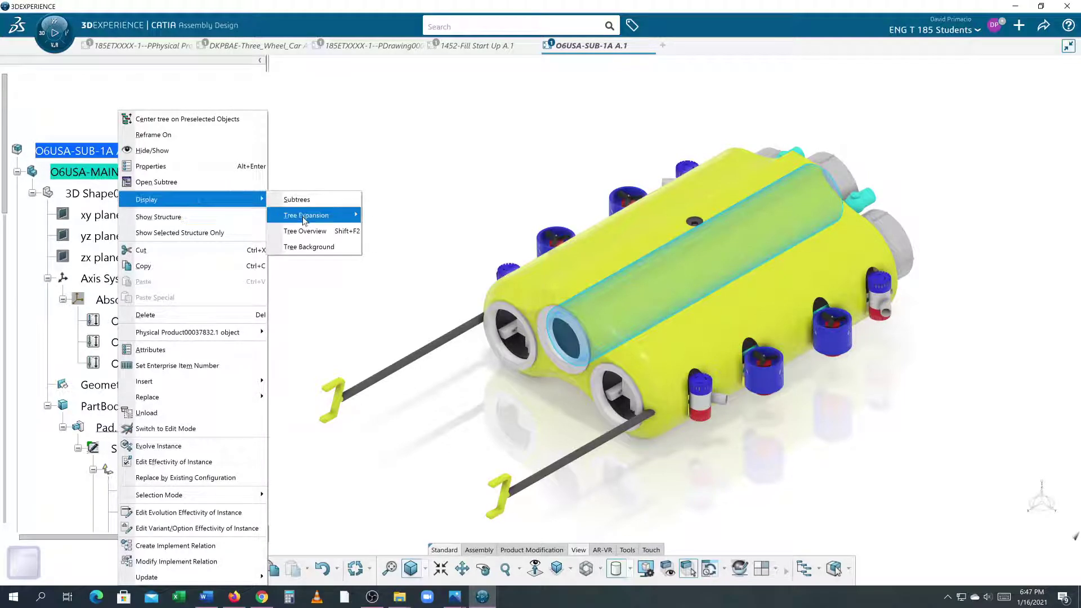
{"action": "mouse_move", "coordinate": [304, 219]}
{"action": "left_click", "coordinate": [397, 263]}
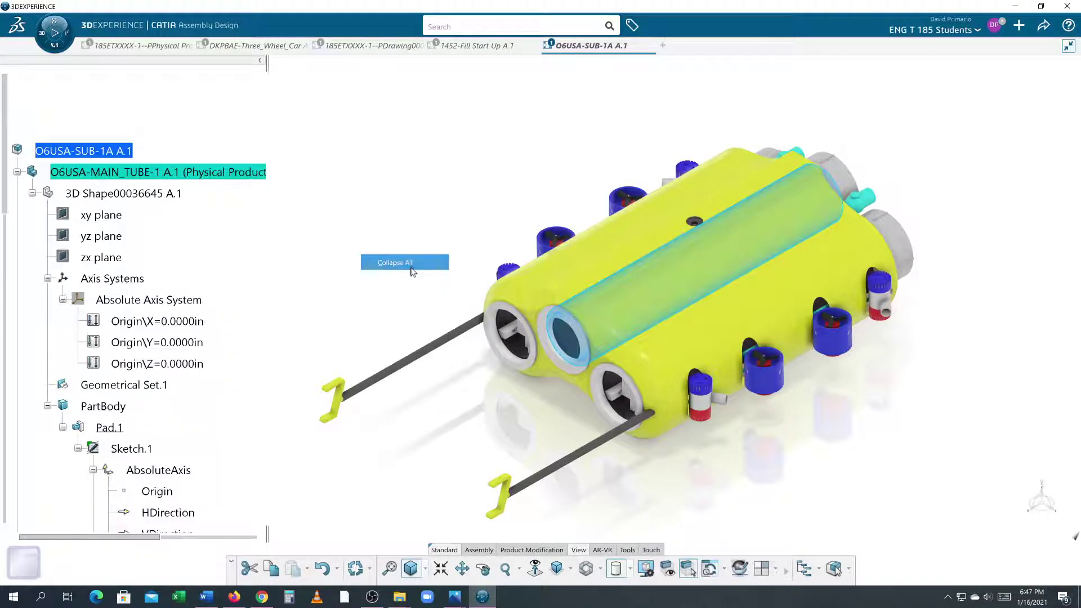
{"action": "left_click", "coordinate": [68, 152]}
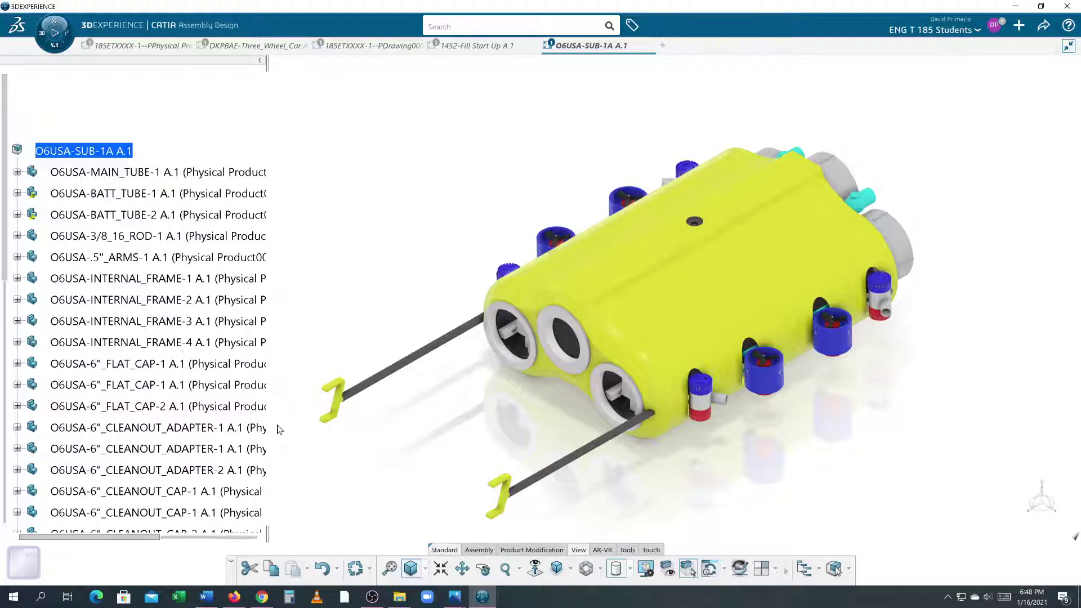
- Pan, recentre, rotate and zoom the submarine model to view it from different positions, angles and distances
{"action": "middle_click_drag", "start_coordinate": [574, 491], "coordinate": [837, 222]}
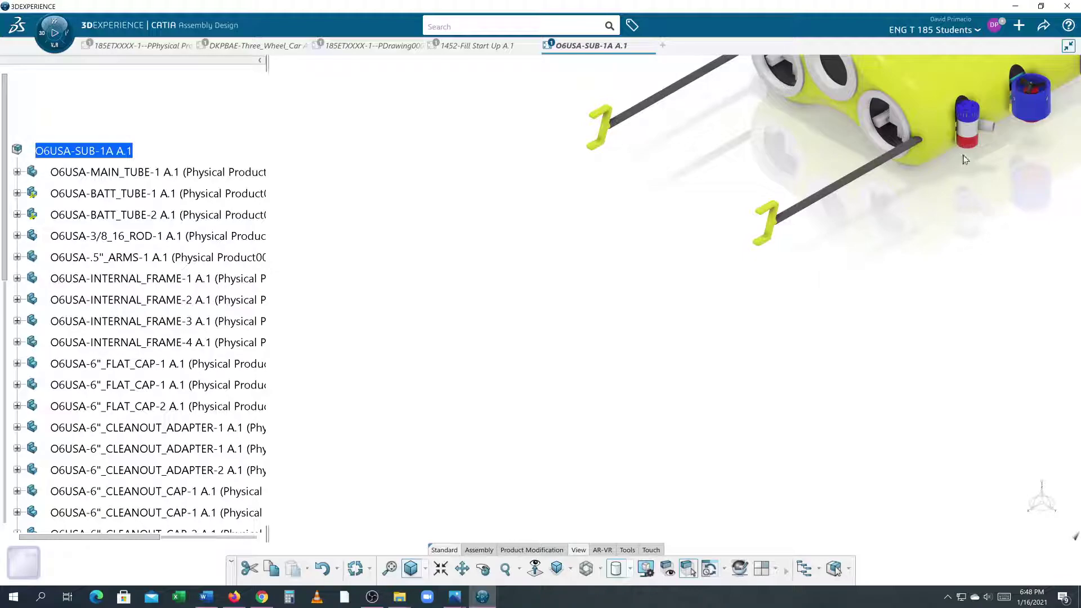
{"action": "mouse_move", "coordinate": [976, 136]}
{"action": "middle_click", "coordinate": [974, 131]}
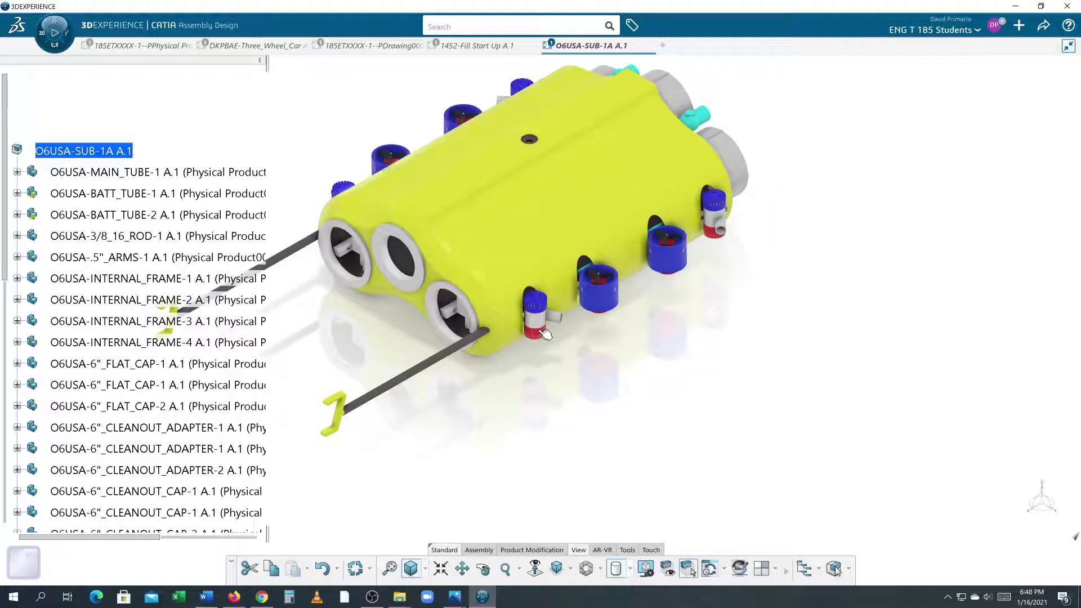
{"action": "mouse_move", "coordinate": [548, 333]}
{"action": "middle_mouse_down"}
{"action": "mouse_move", "coordinate": [587, 334]}
{"action": "mouse_move", "coordinate": [673, 280]}
{"action": "mouse_move", "coordinate": [656, 215]}
{"action": "mouse_move", "coordinate": [541, 333]}
{"action": "middle_mouse_up"}
{"action": "scroll", "coordinate": [534, 336], "scroll_direction": "down", "scroll_amount": 5}
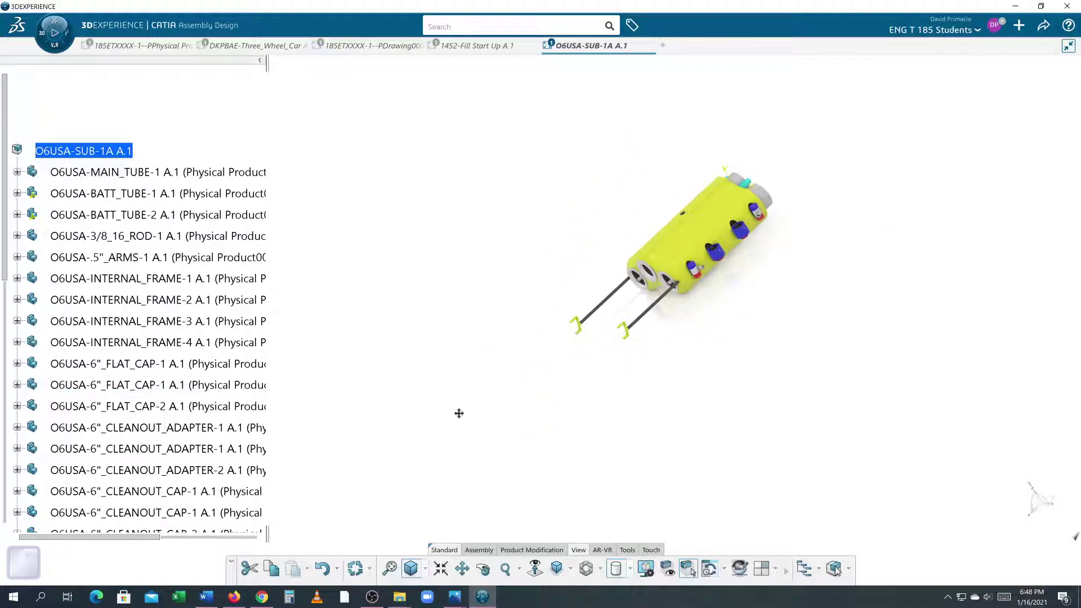
{"action": "middle_click_drag", "start_coordinate": [458, 409], "coordinate": [666, 448]}
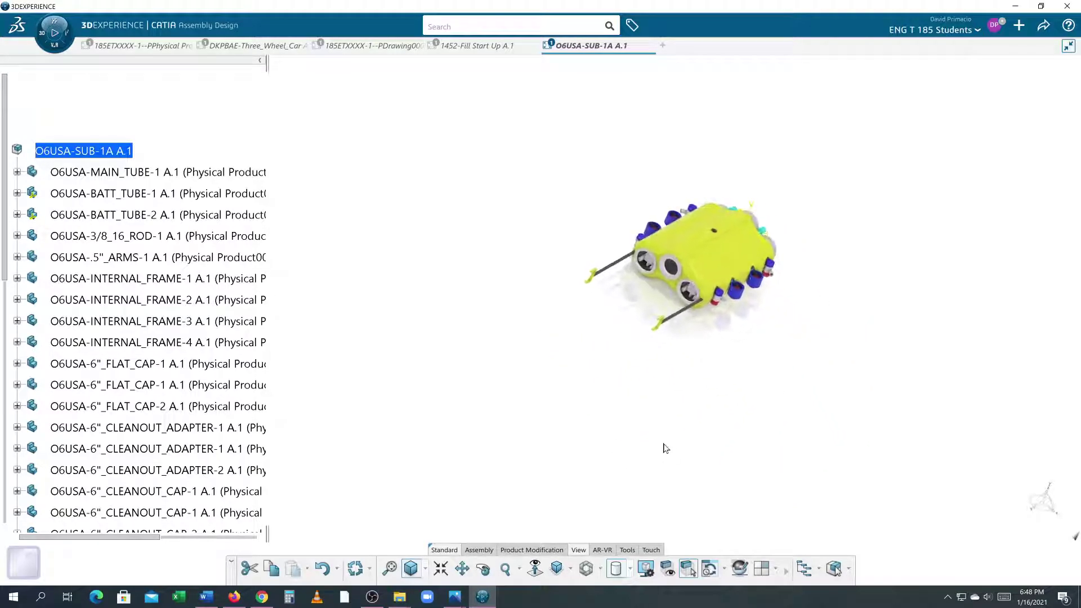
{"action": "middle_click", "coordinate": [716, 244]}
{"action": "middle_click_drag", "start_coordinate": [596, 394], "coordinate": [449, 417]}
{"action": "scroll", "coordinate": [652, 355], "scroll_direction": "up", "scroll_amount": 5}
{"action": "scroll", "coordinate": [449, 417], "scroll_direction": "down", "scroll_amount": 4}
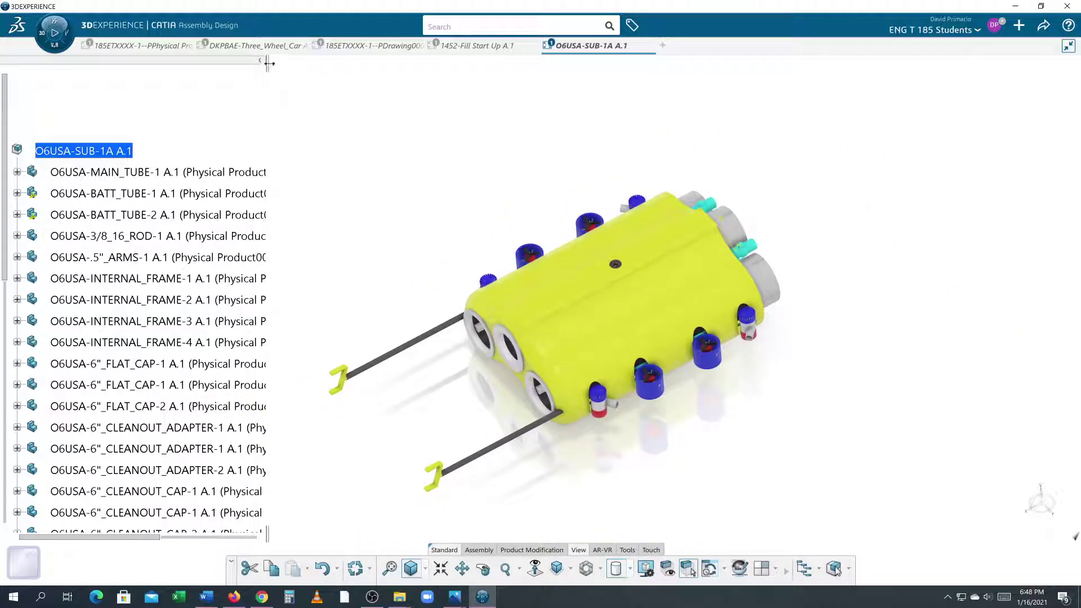
- Narrow the specification tree area and zoom in on the bilge pump at the front side of the hull
{"action": "left_click_drag", "start_coordinate": [269, 63], "coordinate": [160, 69]}
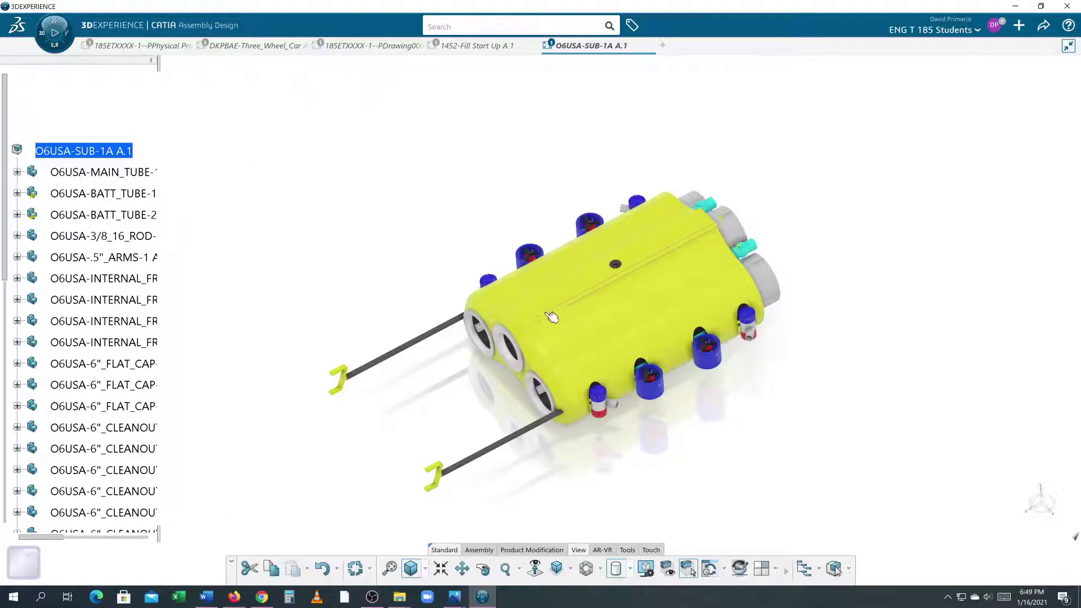
{"action": "middle_click_drag", "start_coordinate": [697, 421], "coordinate": [756, 357]}
{"action": "middle_click_drag", "start_coordinate": [712, 392], "coordinate": [715, 309]}
{"action": "middle_click_drag", "start_coordinate": [613, 372], "coordinate": [416, 397]}
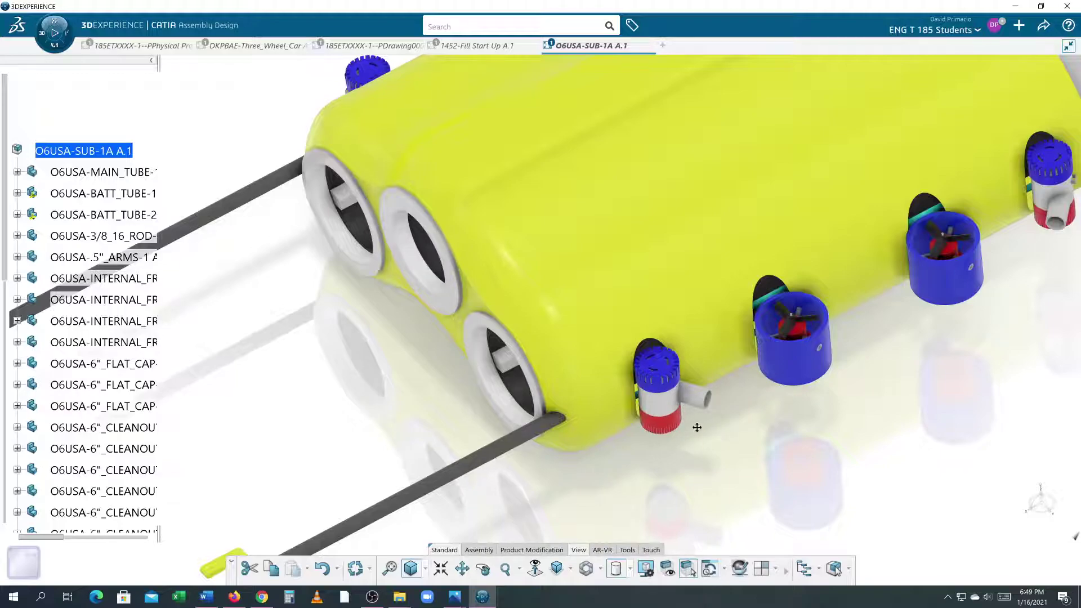
{"action": "scroll", "coordinate": [697, 427], "scroll_direction": "up", "scroll_amount": 5}
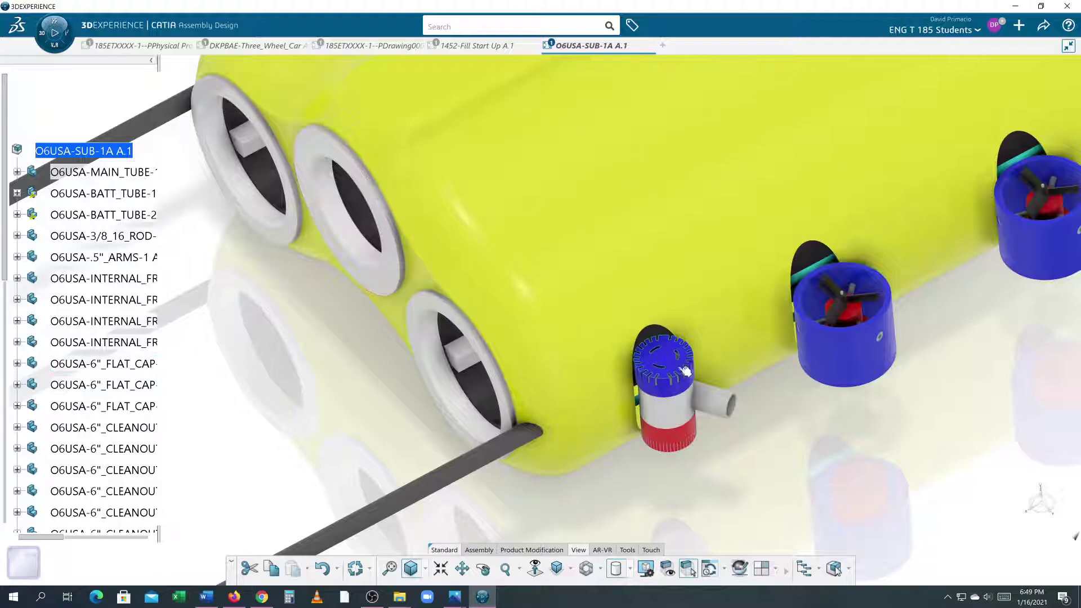
- Select the red and white bilge body at the hull's front side and reframe the view on it
{"action": "left_click", "coordinate": [686, 414]}
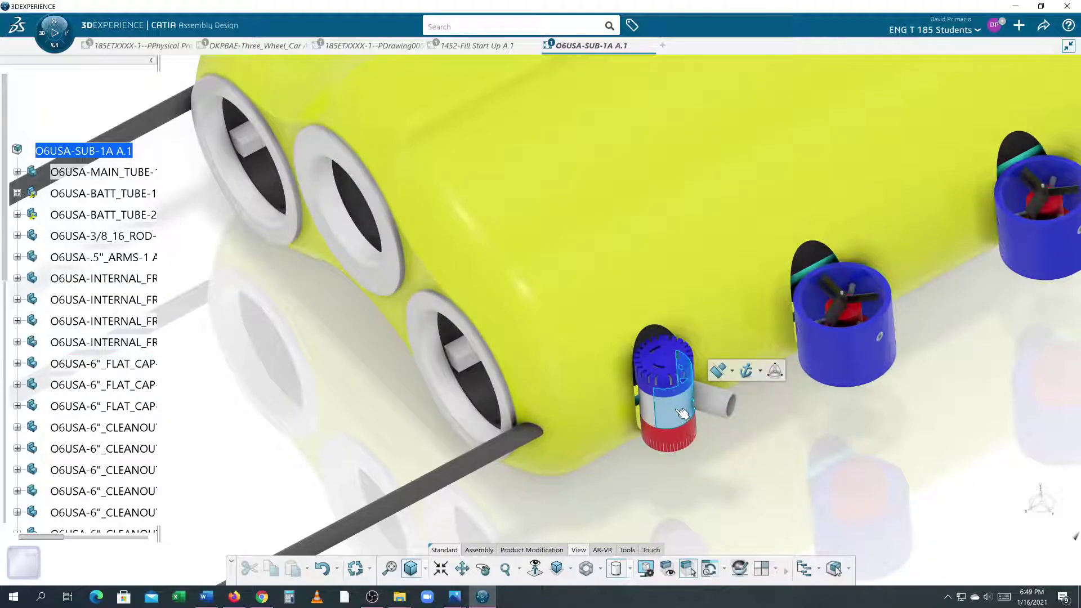
{"action": "right_click", "coordinate": [677, 413]}
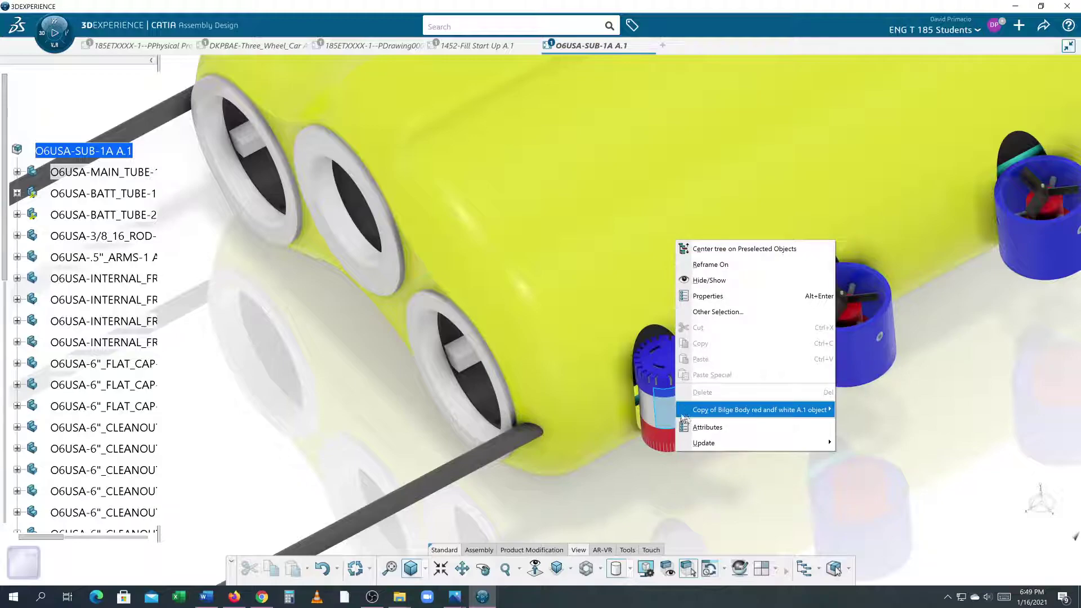
{"action": "left_click", "coordinate": [706, 269]}
{"action": "middle_click_drag", "start_coordinate": [647, 481], "coordinate": [1014, 106]}
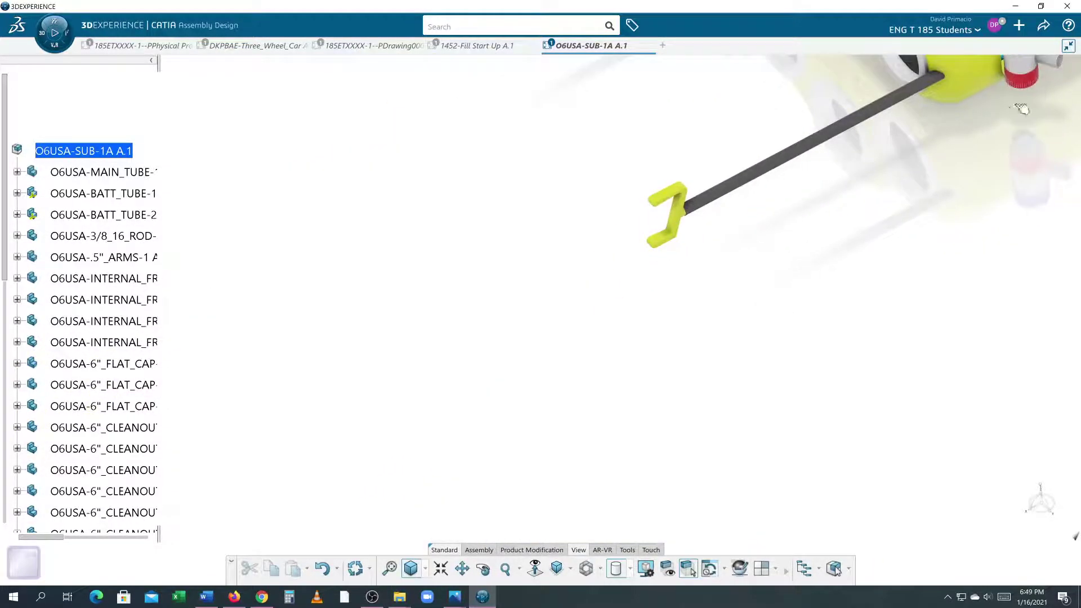
{"action": "right_click", "coordinate": [1032, 71]}
{"action": "left_click", "coordinate": [995, 132]}
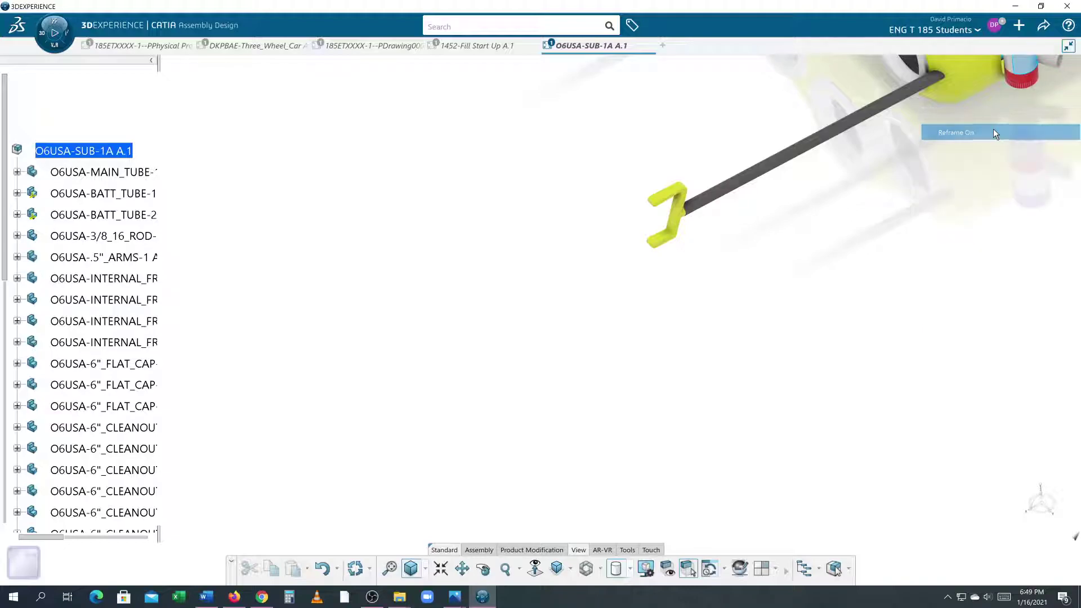
{"action": "left_click", "coordinate": [994, 132]}
- Center the specification tree on the selected red and white bilge body
{"action": "middle_click_drag", "start_coordinate": [789, 435], "coordinate": [683, 396]}
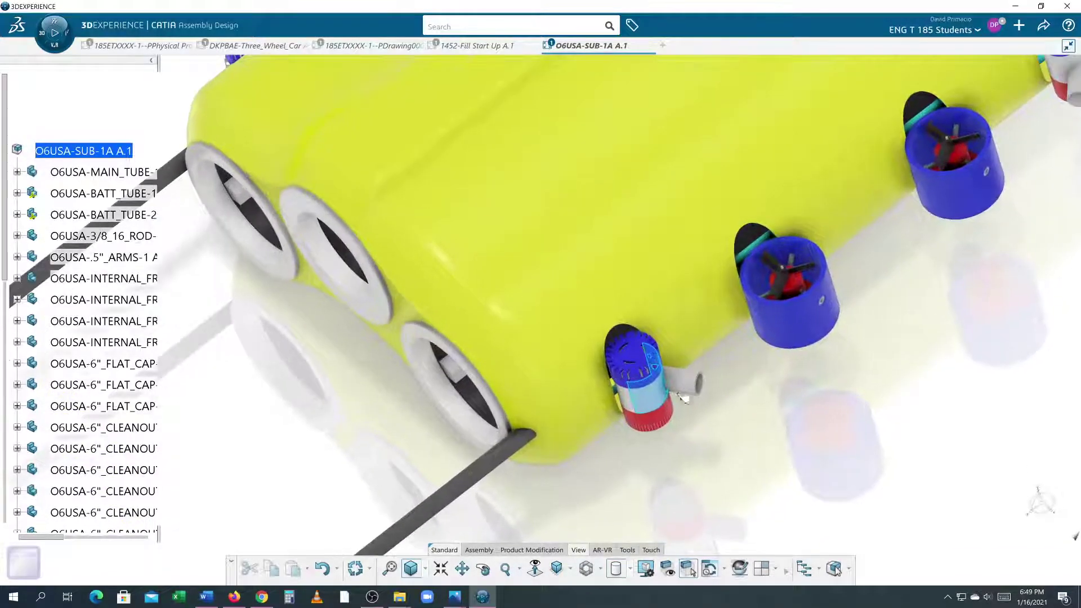
{"action": "right_click", "coordinate": [650, 401]}
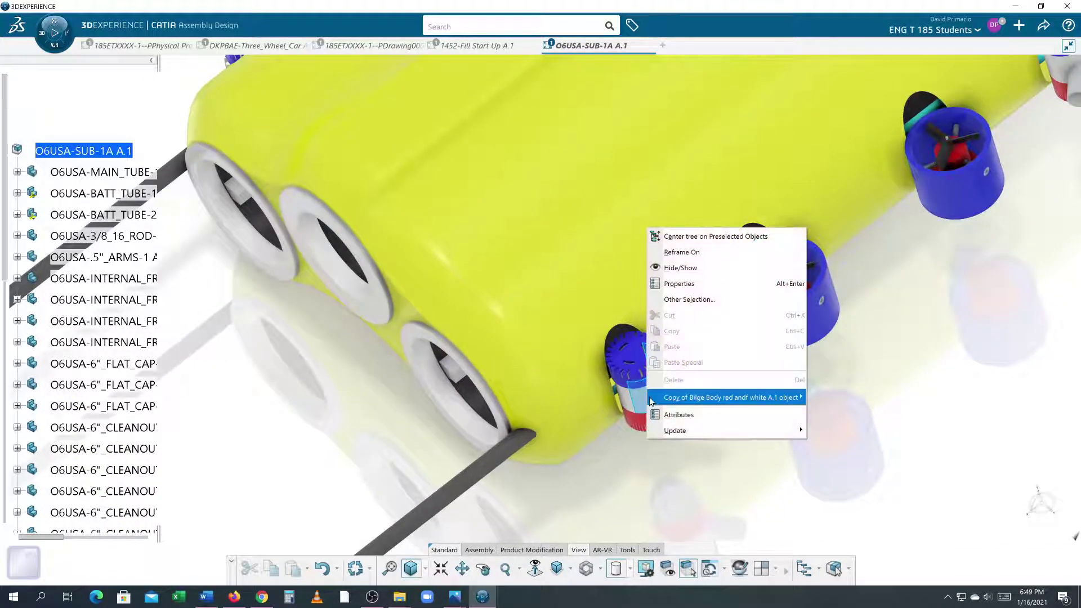
{"action": "left_click", "coordinate": [679, 239]}
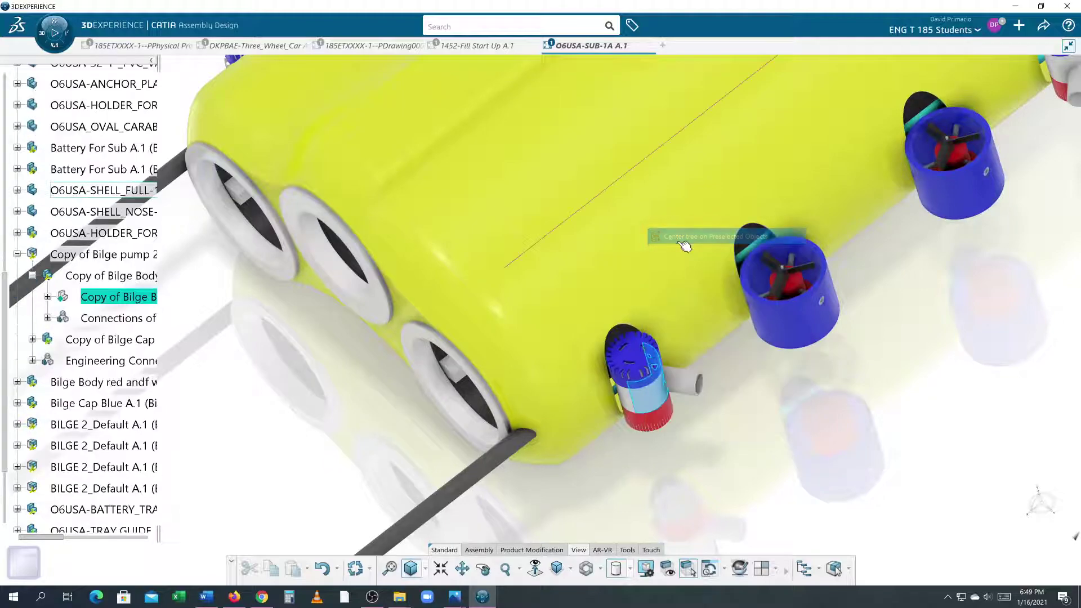
- Select the copied bilge body's 3D shape in the specification tree and view where it sits on the submarine
{"action": "left_click", "coordinate": [94, 300]}
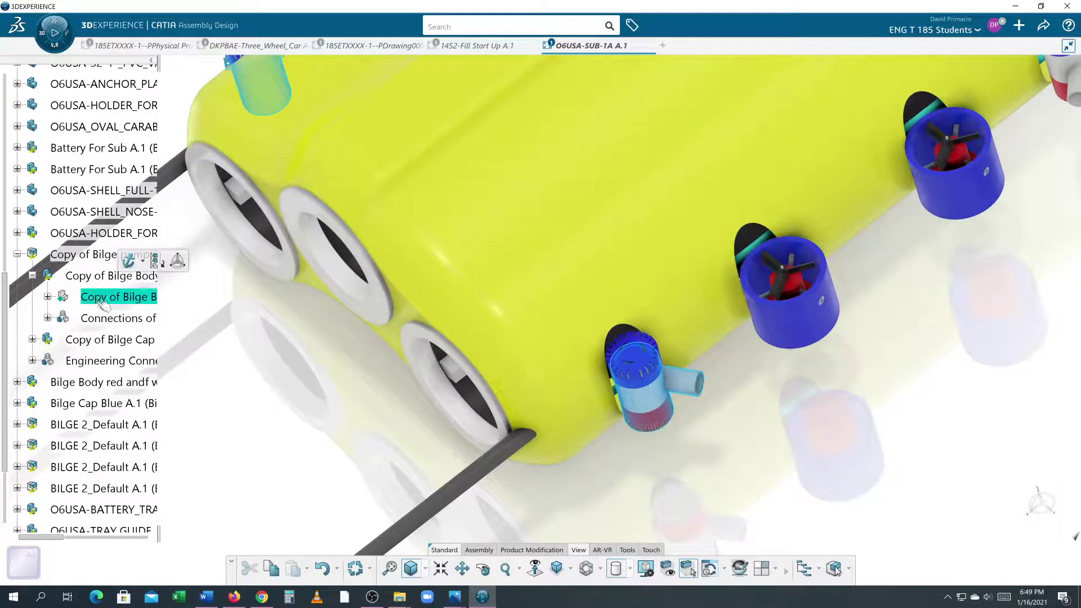
{"action": "middle_click_drag", "start_coordinate": [302, 369], "coordinate": [325, 416]}
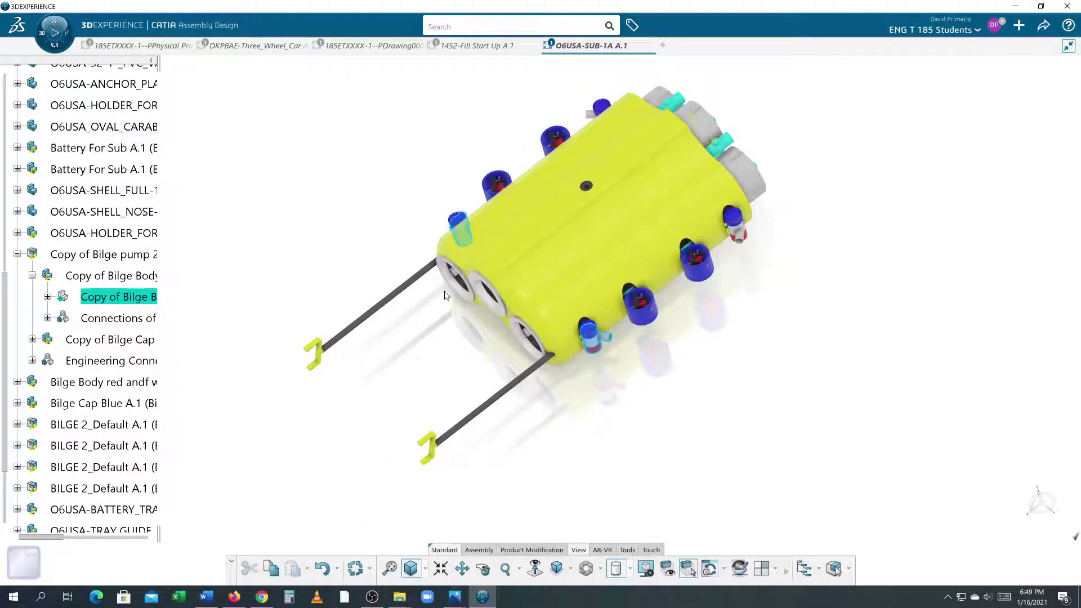
{"action": "scroll", "coordinate": [403, 370], "scroll_direction": "up", "scroll_amount": 3}
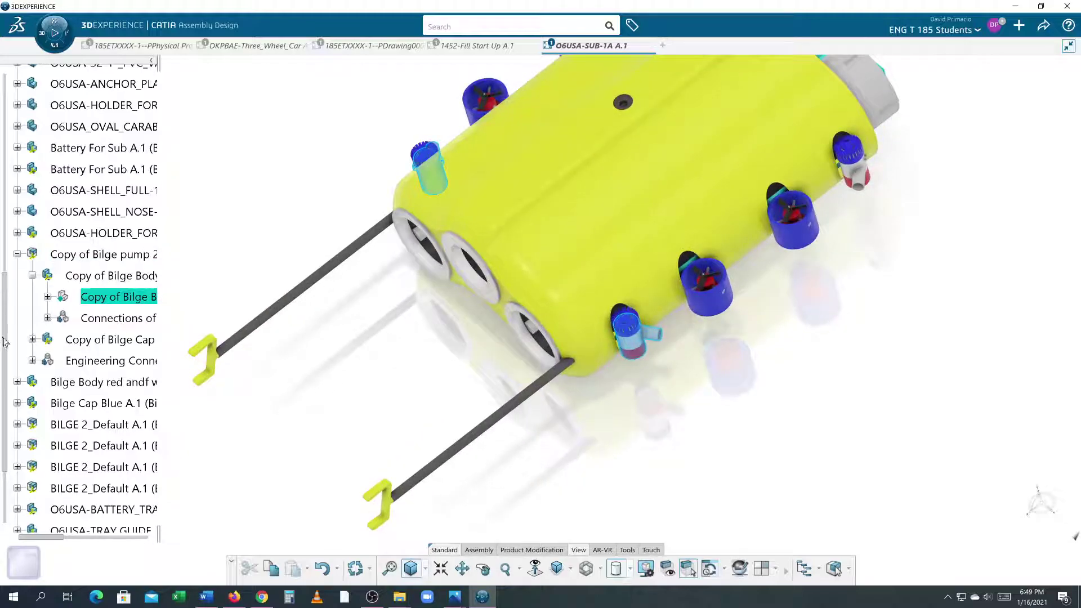
- Return the tree to its root and center it on the blue thruster housing nearest the front bilge pump
{"action": "left_click_drag", "start_coordinate": [5, 339], "coordinate": [19, 128]}
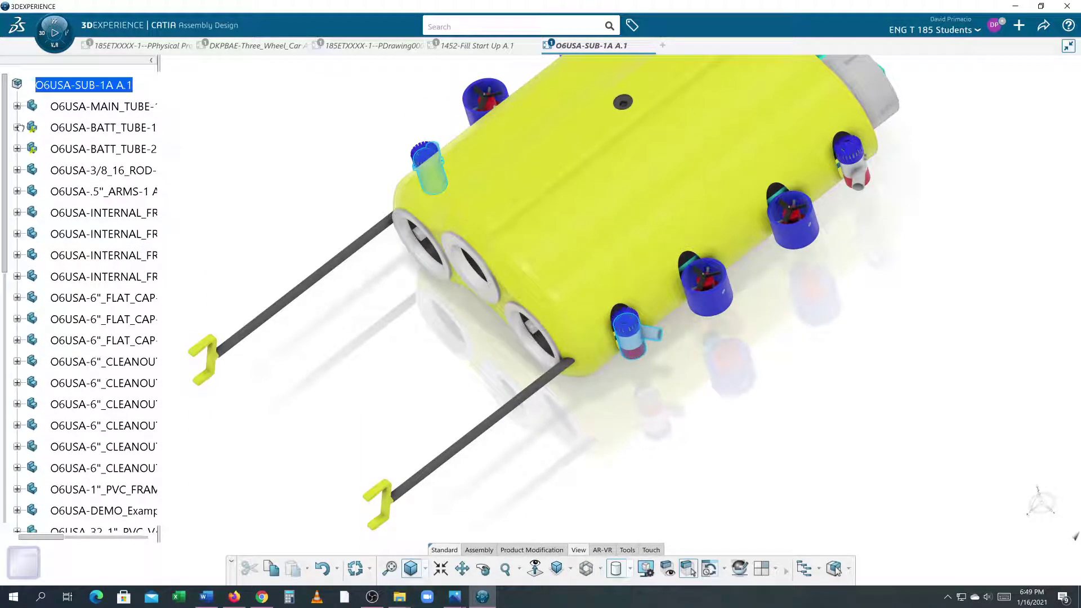
{"action": "middle_click_drag", "start_coordinate": [608, 443], "coordinate": [683, 389]}
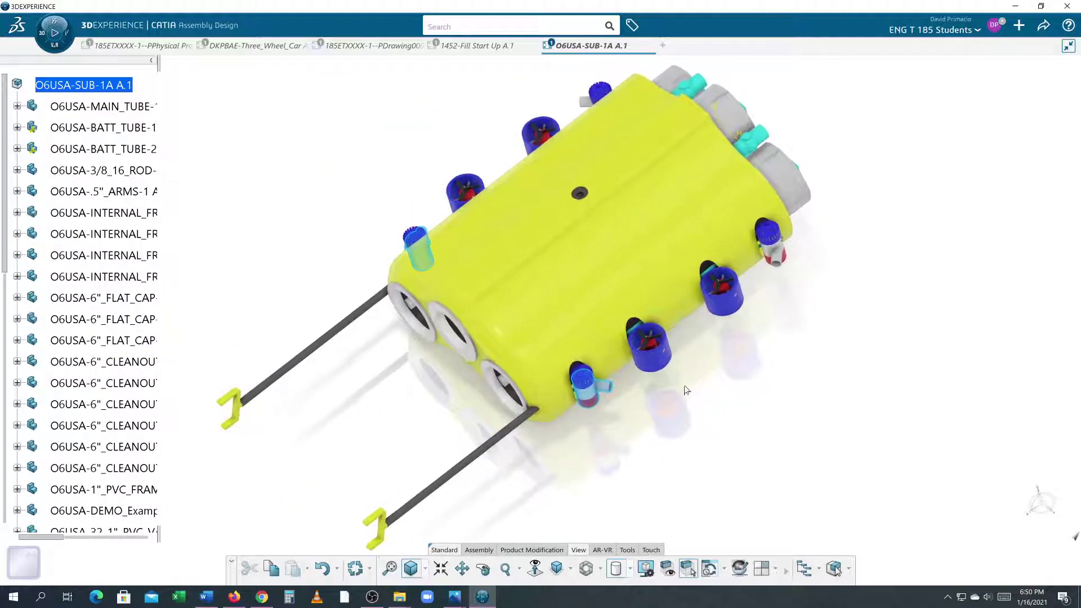
{"action": "right_click", "coordinate": [659, 363]}
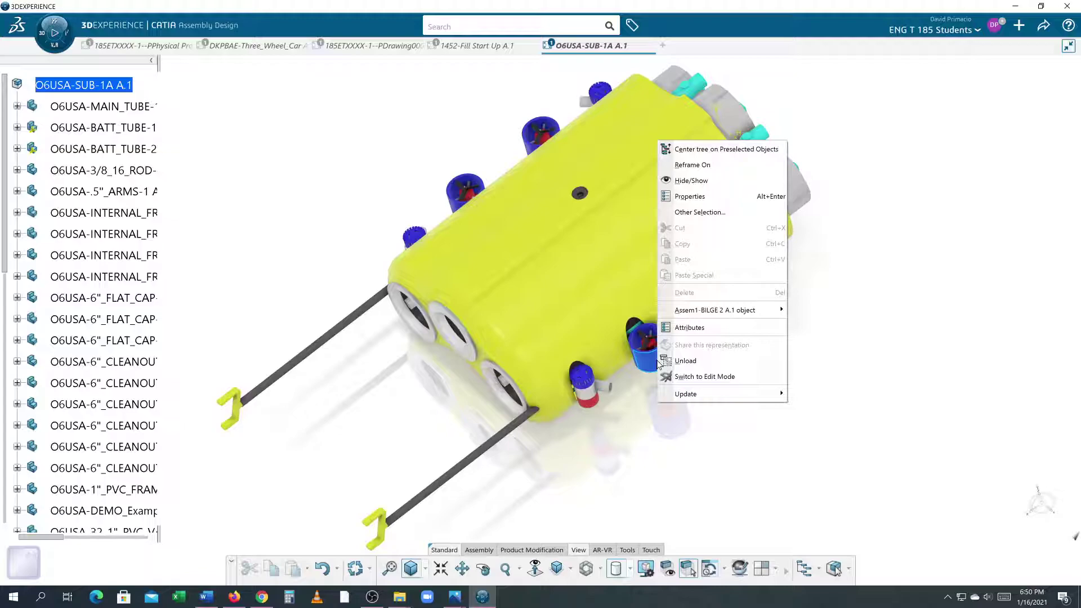
{"action": "left_click", "coordinate": [708, 149]}
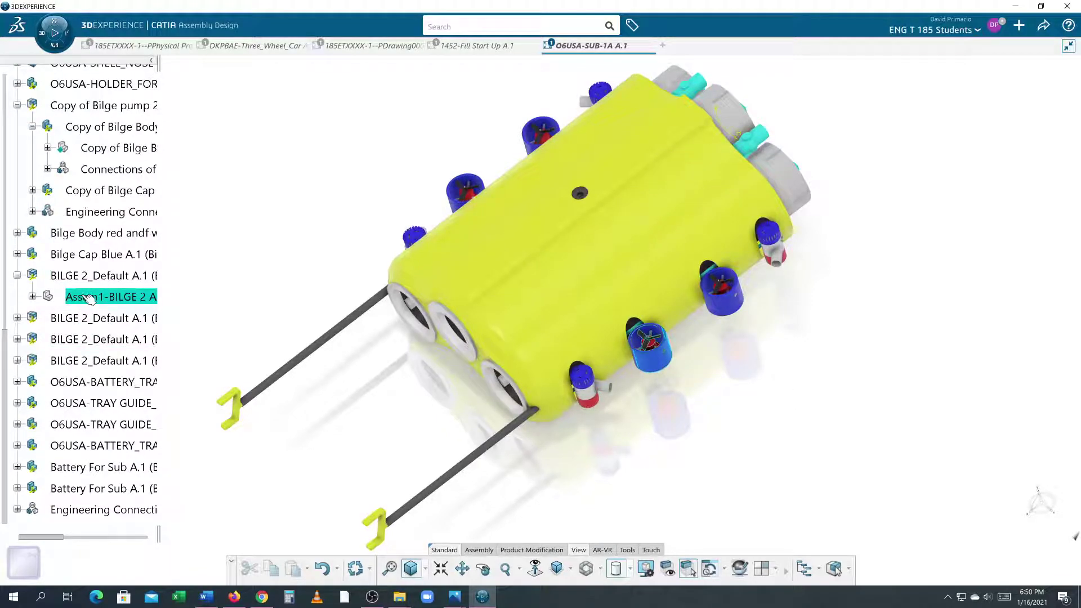
- Collapse all levels of the O6USA-SUB-1A A.1 specification tree and look through the collapsed component list
{"action": "left_click_drag", "start_coordinate": [4, 384], "coordinate": [5, 133]}
{"action": "right_click", "coordinate": [74, 88]}
{"action": "mouse_move", "coordinate": [163, 216]}
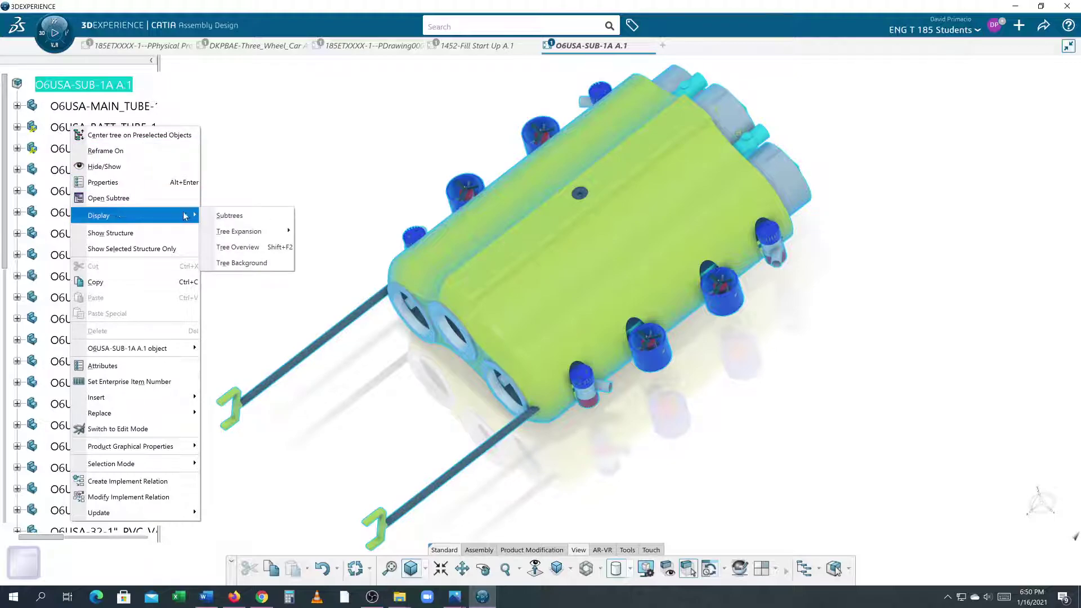
{"action": "mouse_move", "coordinate": [233, 231]}
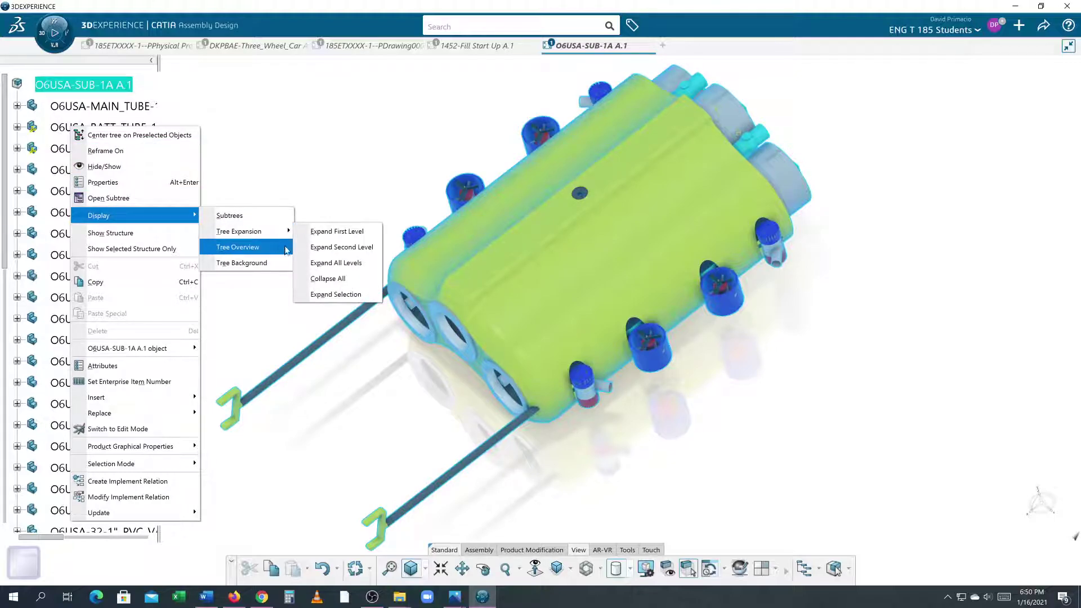
{"action": "left_click", "coordinate": [319, 263]}
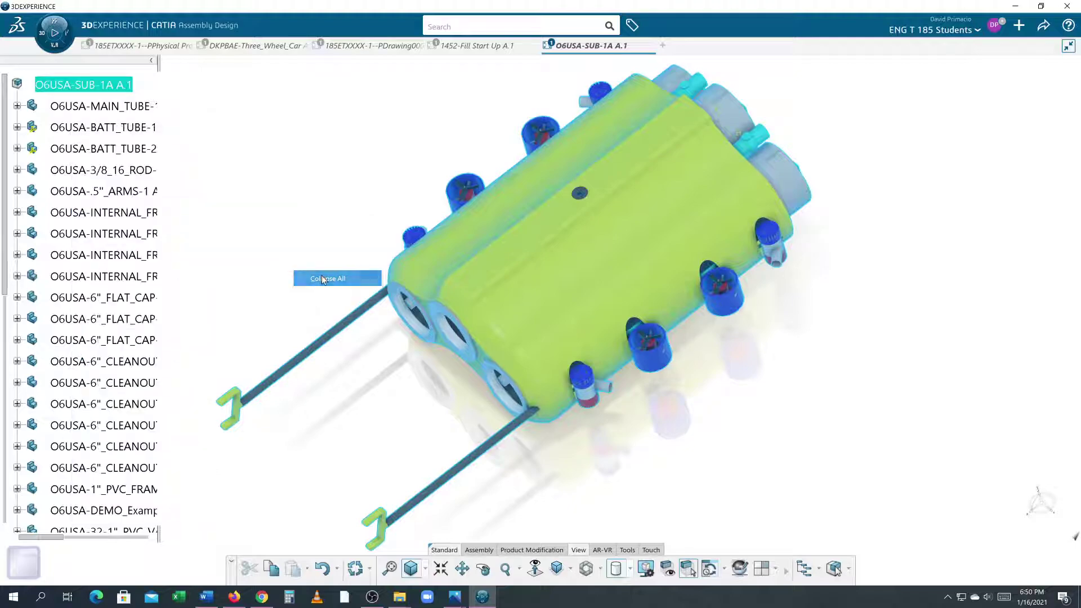
{"action": "scroll", "coordinate": [105, 288], "scroll_direction": "down", "scroll_amount": 10}
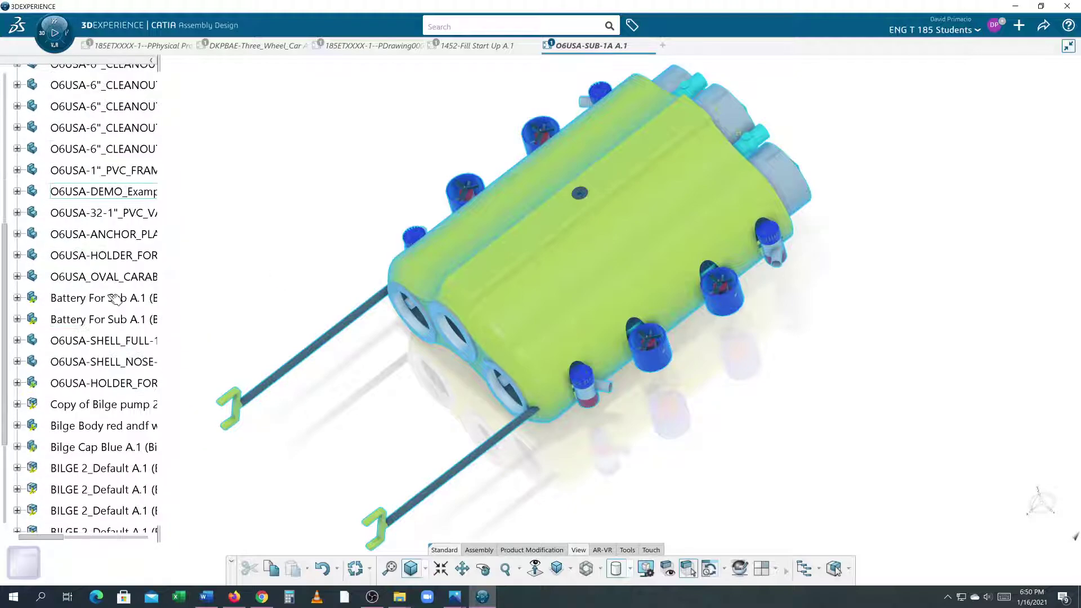
{"action": "scroll", "coordinate": [117, 301], "scroll_direction": "up", "scroll_amount": 10}
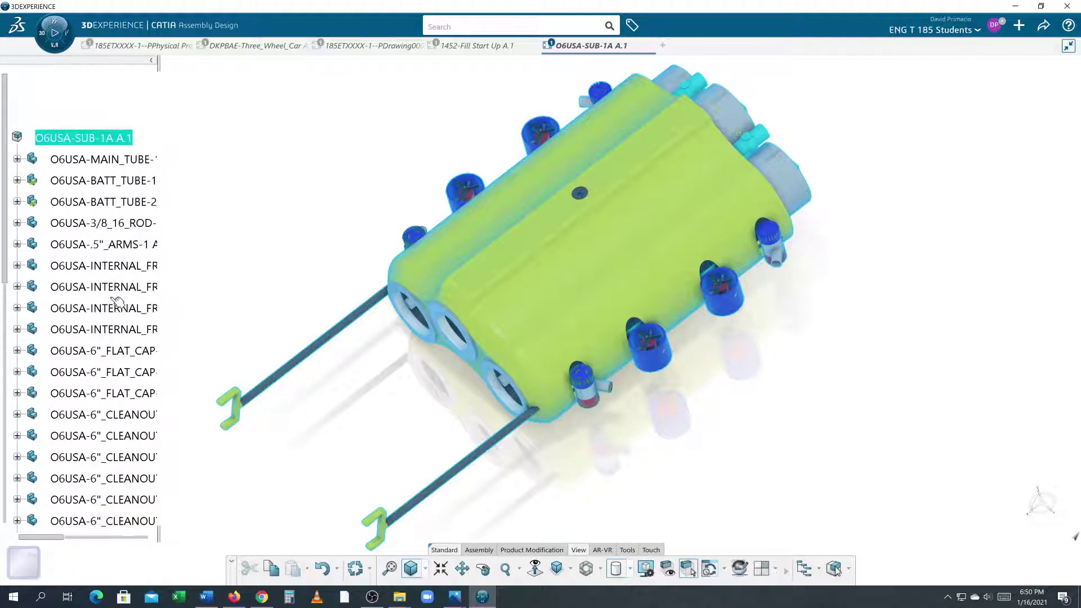
{"action": "scroll", "coordinate": [117, 302], "scroll_direction": "down", "scroll_amount": 1}
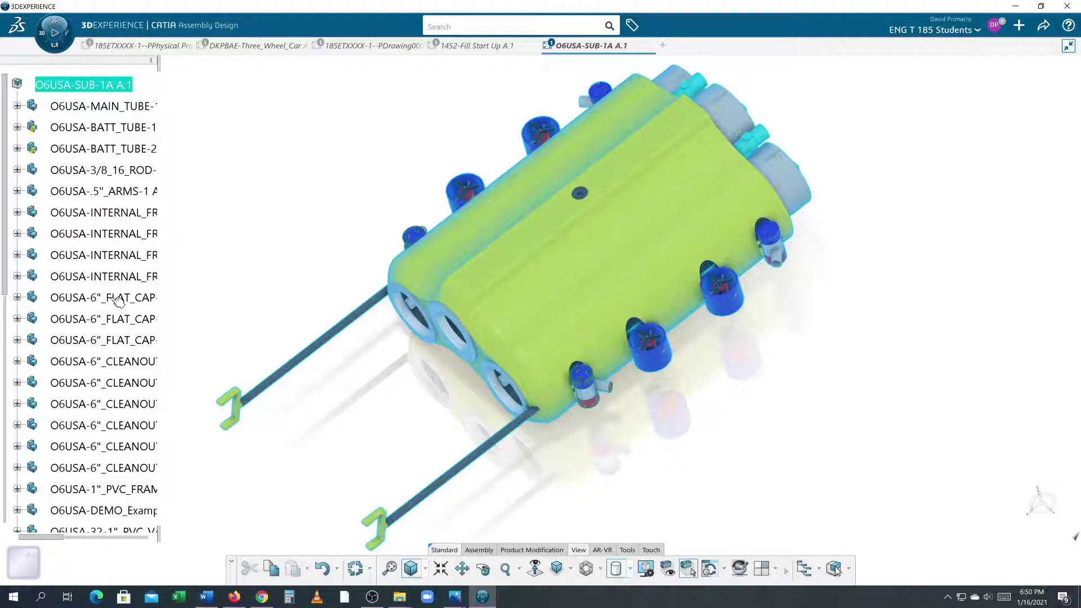
- Hide the specification tree, deselect the assembly and rotate the submarine to a lower side view
{"action": "key", "text": "F3"}
{"action": "left_click", "coordinate": [579, 454]}
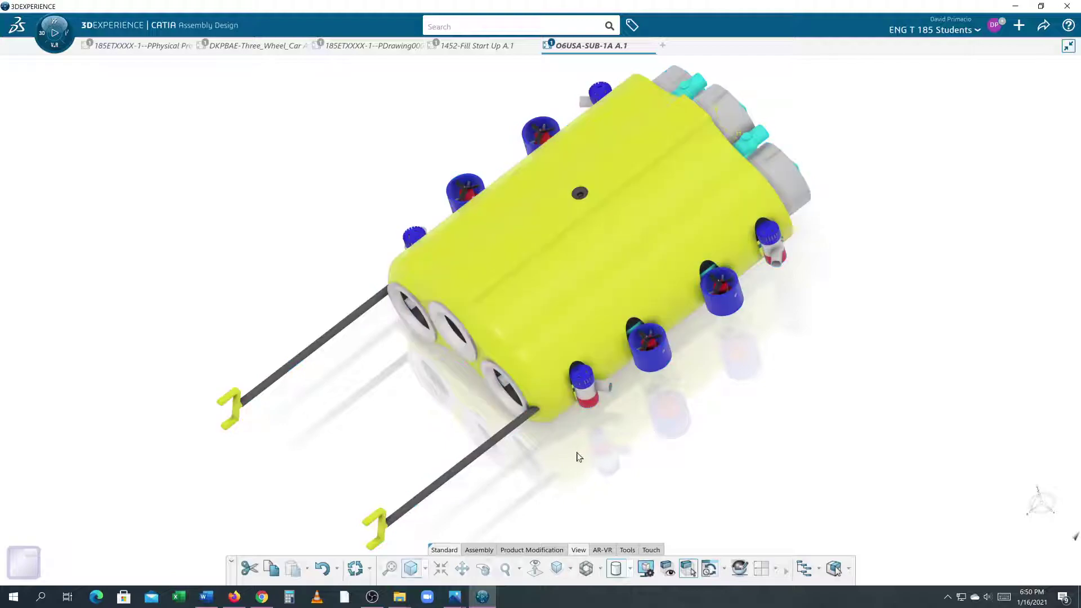
{"action": "middle_click_drag", "start_coordinate": [608, 471], "coordinate": [784, 392]}
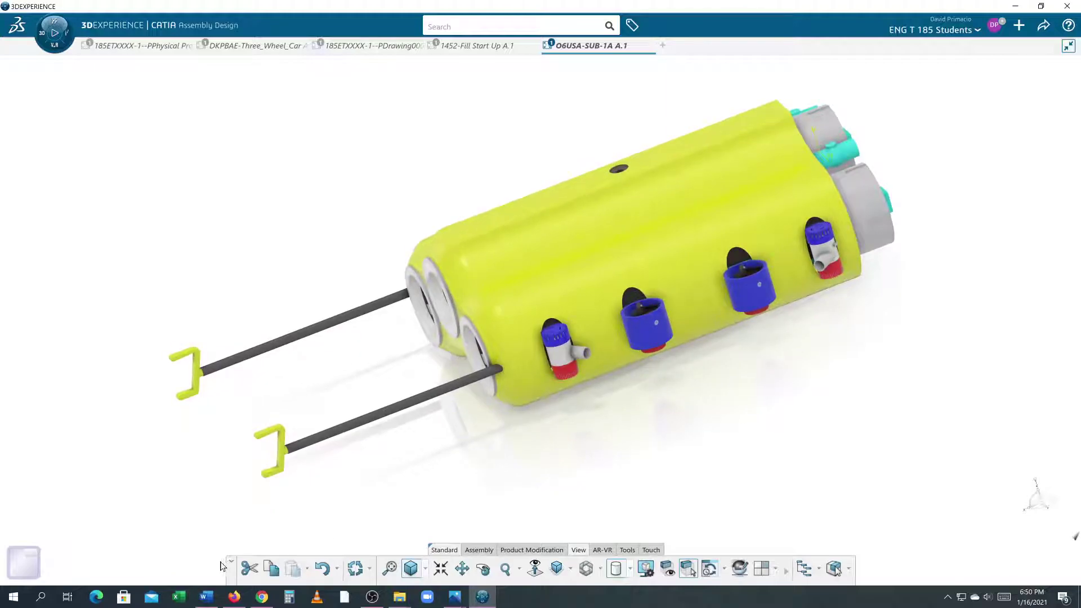
- Switch to the Word checklist on specification tree and part manipulation, review its items, and return to CATIA
{"action": "left_click", "coordinate": [206, 596]}
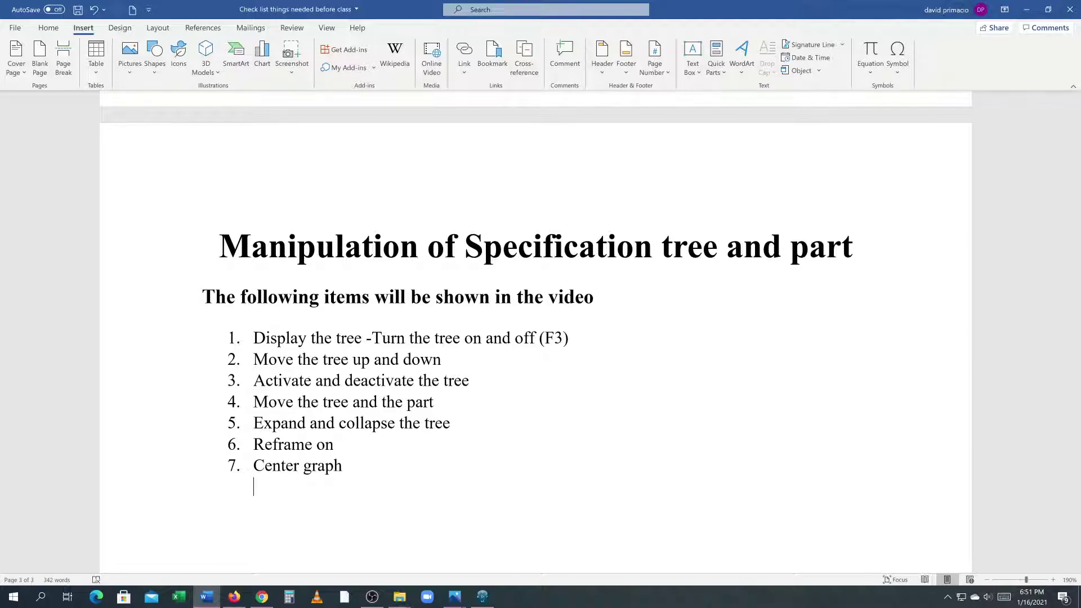
{"action": "key", "text": "alt+Tab"}
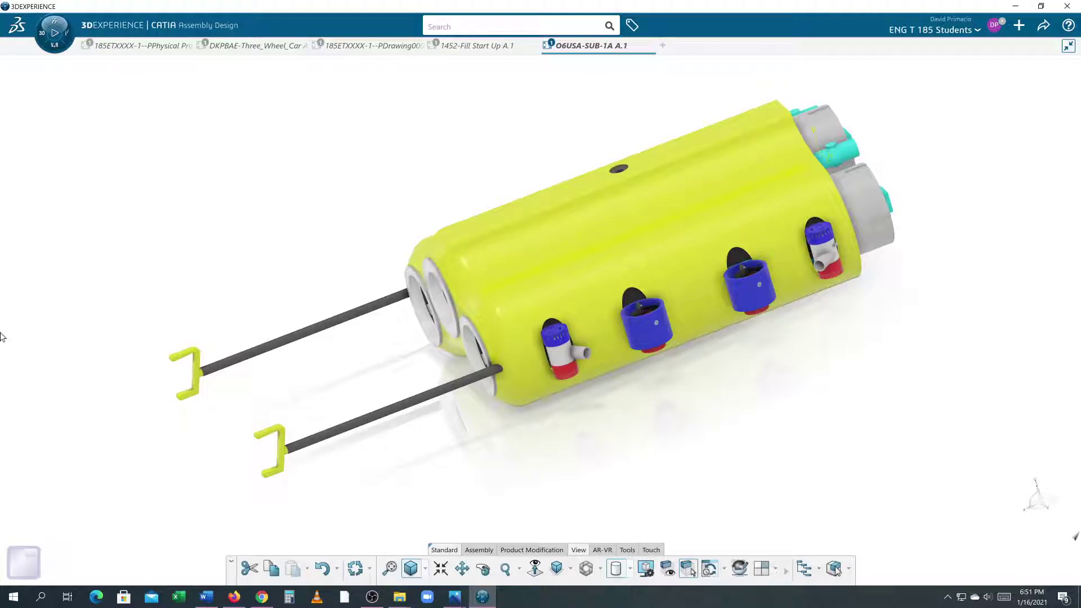
- Display the specification tree again and expand the last O6USA-INTERNAL_FRAME component to its 3D shape
{"action": "mouse_move", "coordinate": [1, 336]}
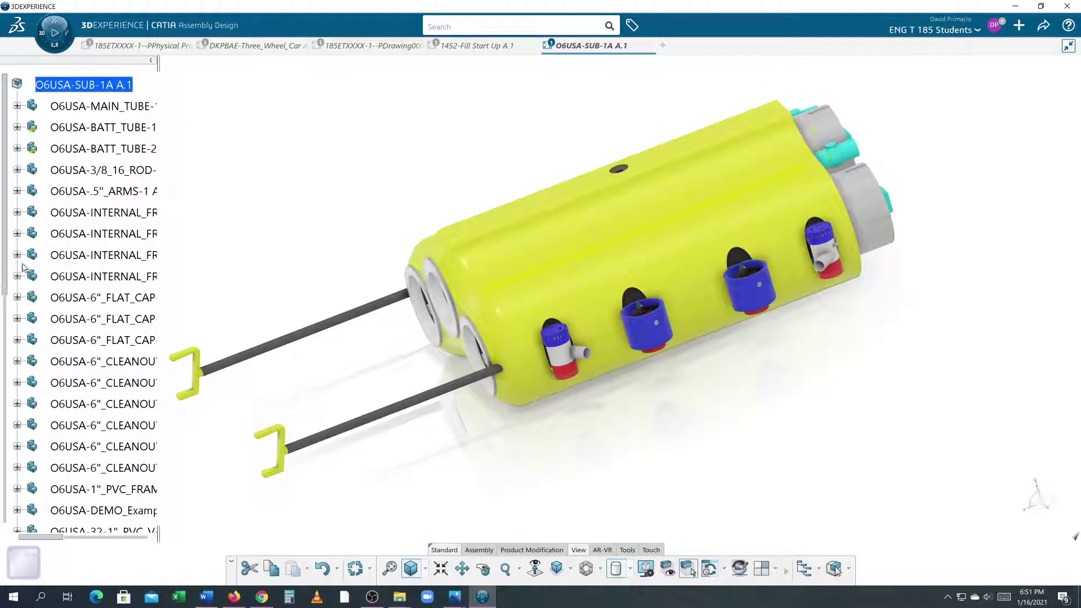
{"action": "left_click", "coordinate": [16, 276]}
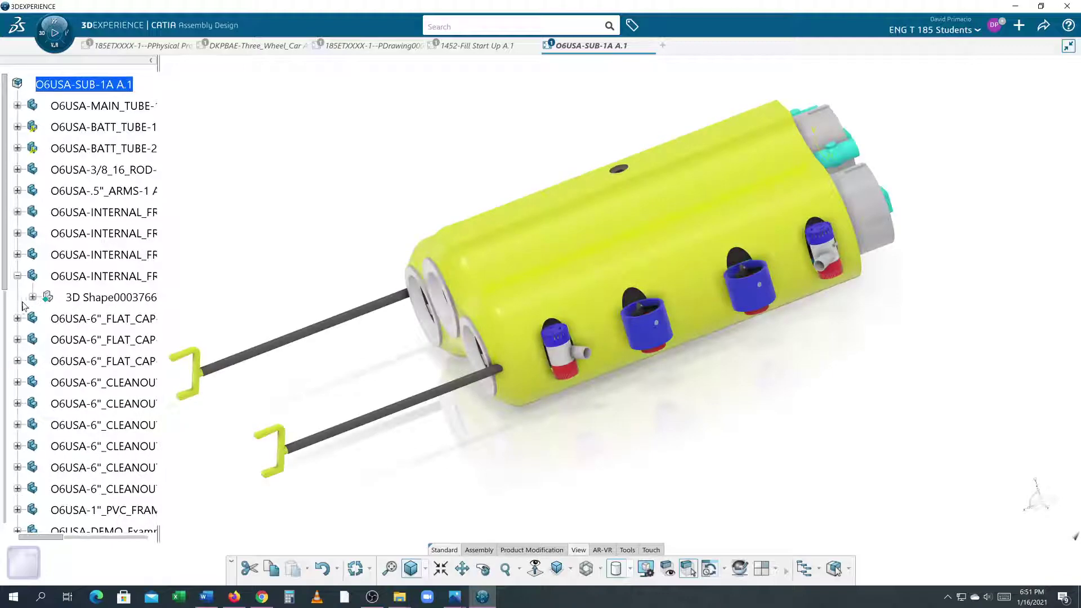
- Activate the specification tree and shift it sideways, then reactivate the submarine model and rotate it to show more of its top
{"action": "left_click", "coordinate": [18, 296]}
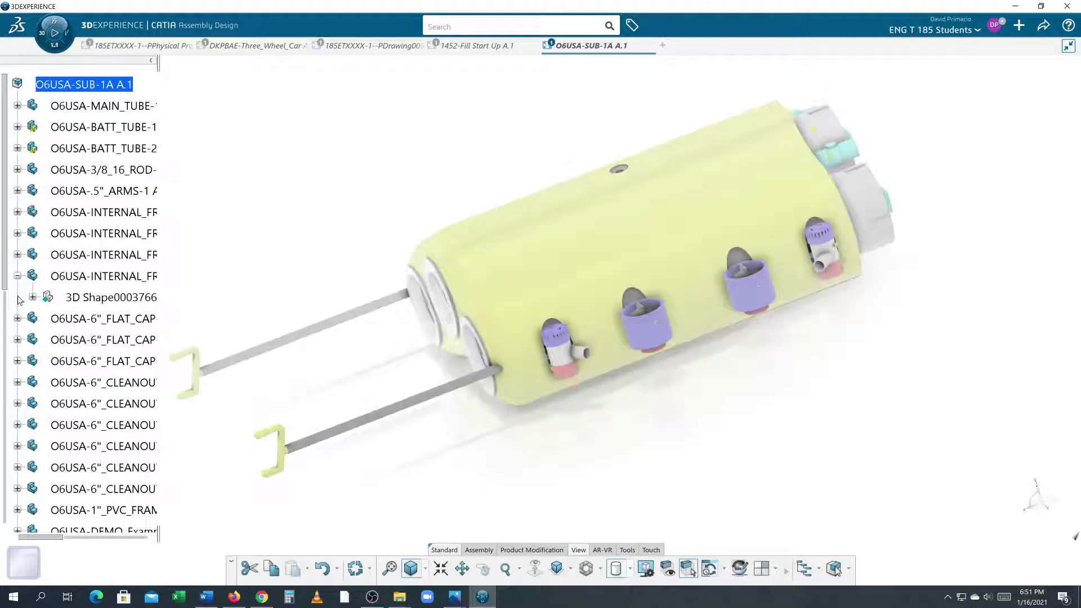
{"action": "middle_click_drag", "start_coordinate": [369, 246], "coordinate": [285, 239]}
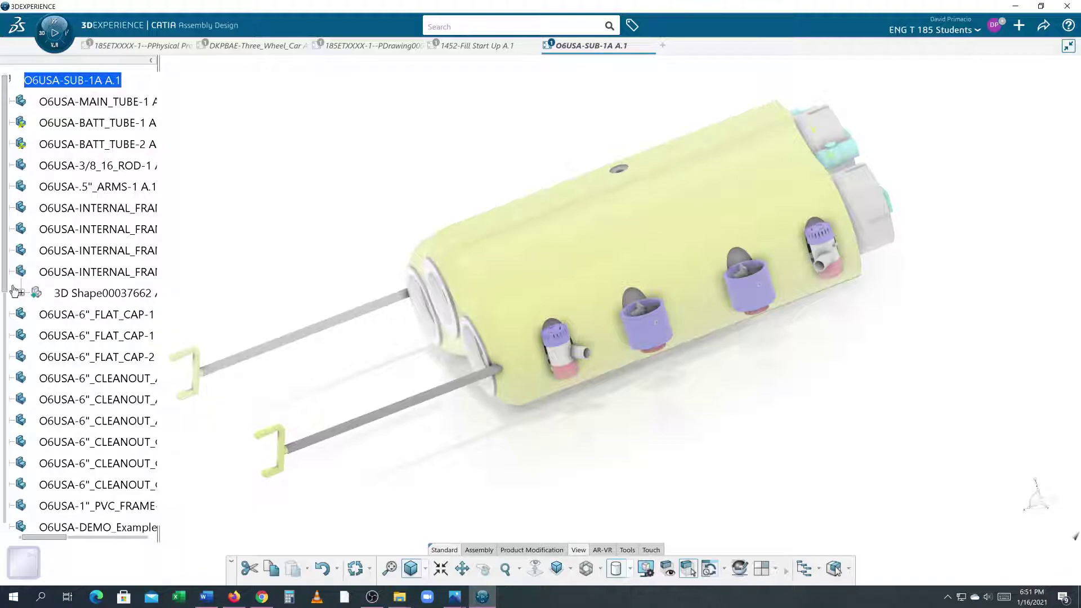
{"action": "middle_click_drag", "start_coordinate": [33, 287], "coordinate": [48, 289]}
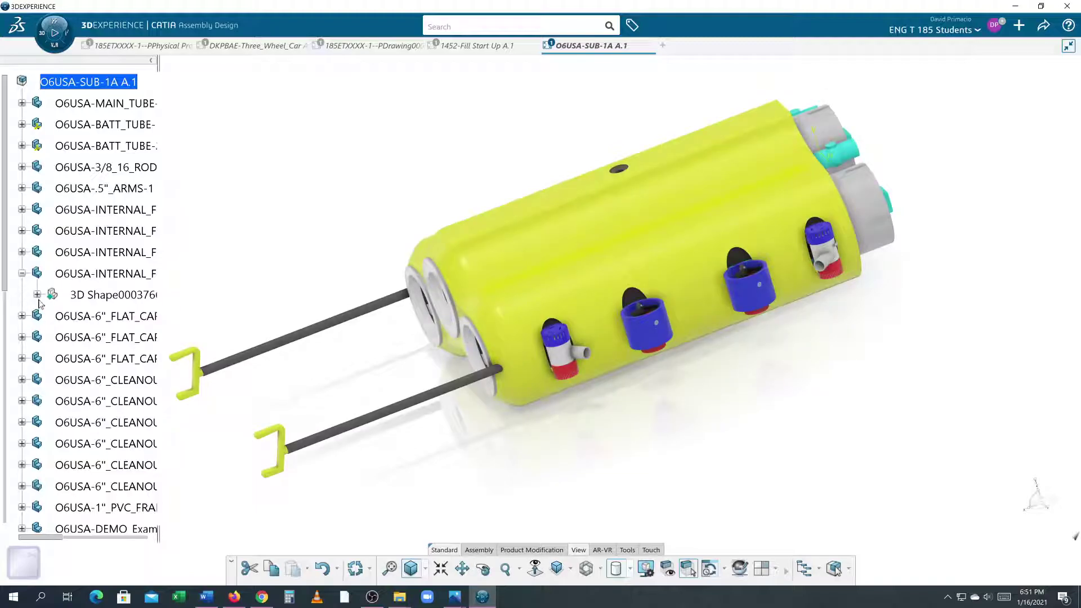
{"action": "middle_click", "coordinate": [578, 375]}
{"action": "middle_click_drag", "start_coordinate": [573, 373], "coordinate": [654, 403]}
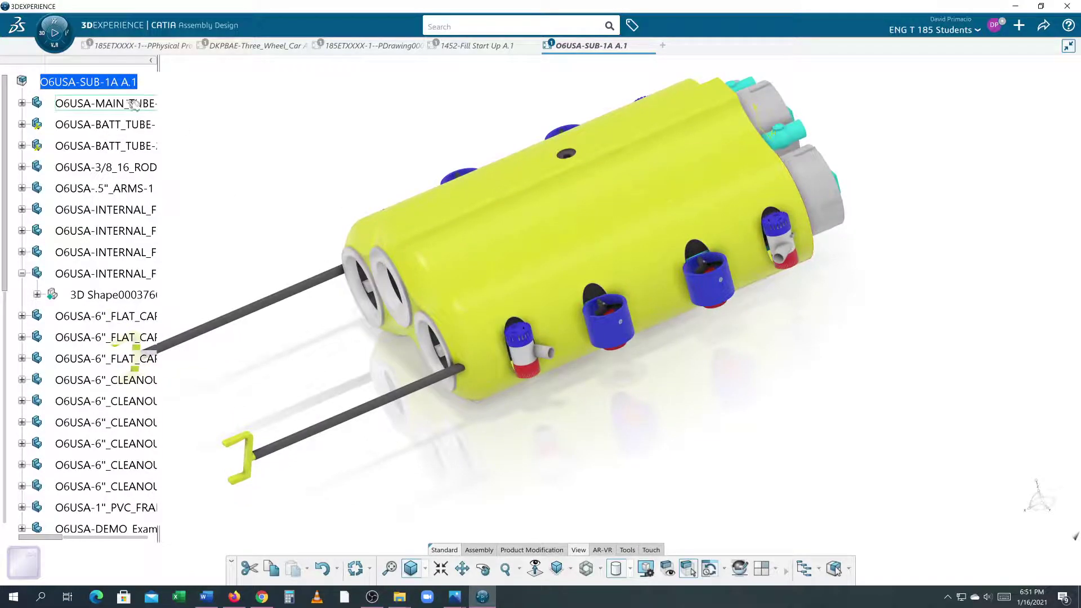
- Start playing the submarine assembly so the model turns by itself in the view
{"action": "left_click", "coordinate": [54, 35]}
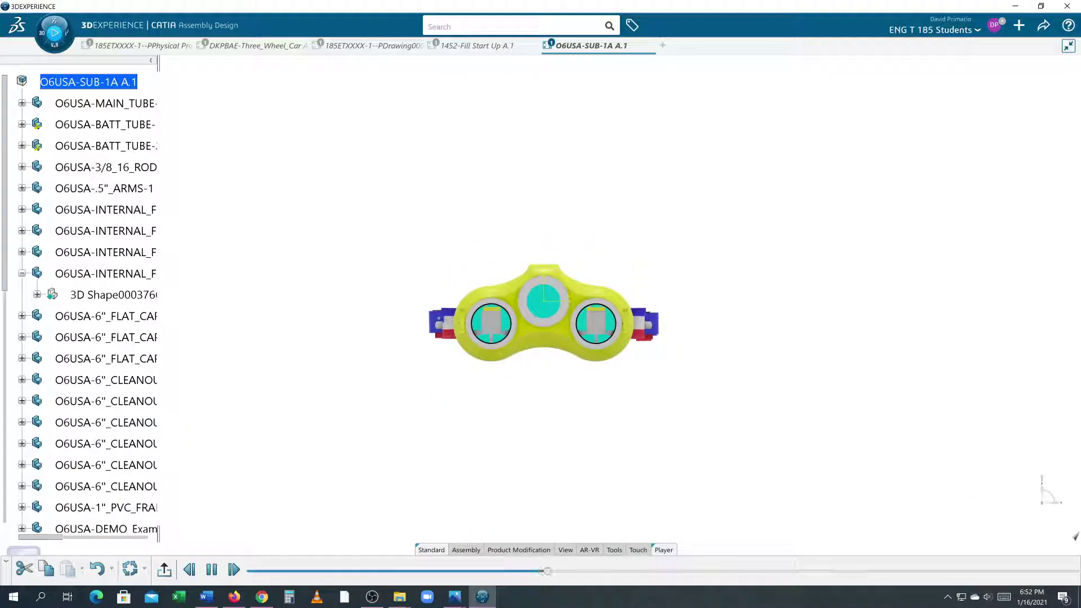
{"action": "mouse_move", "coordinate": [372, 603]}
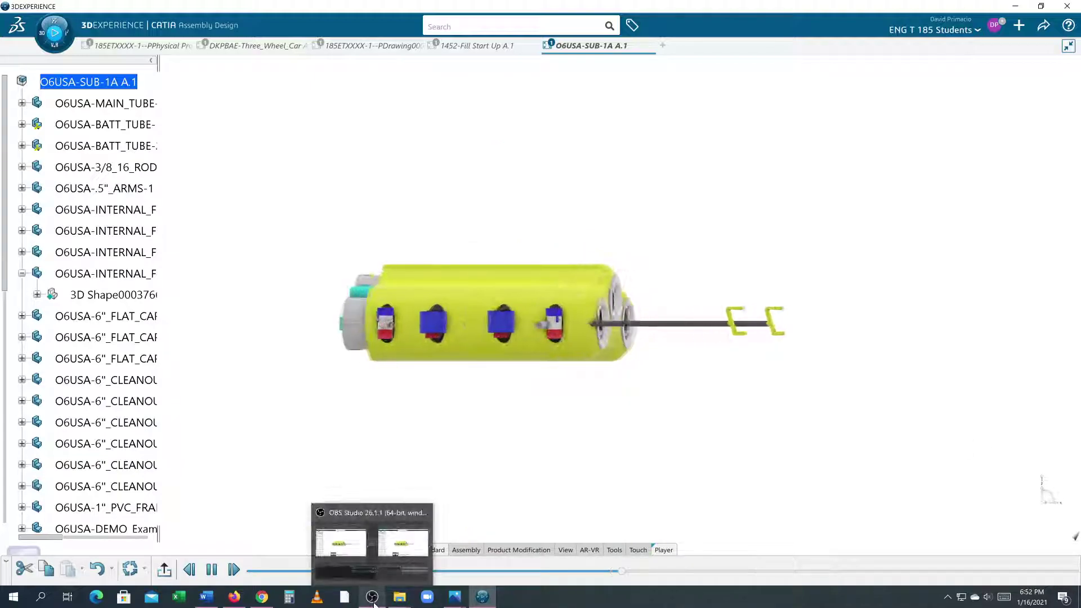